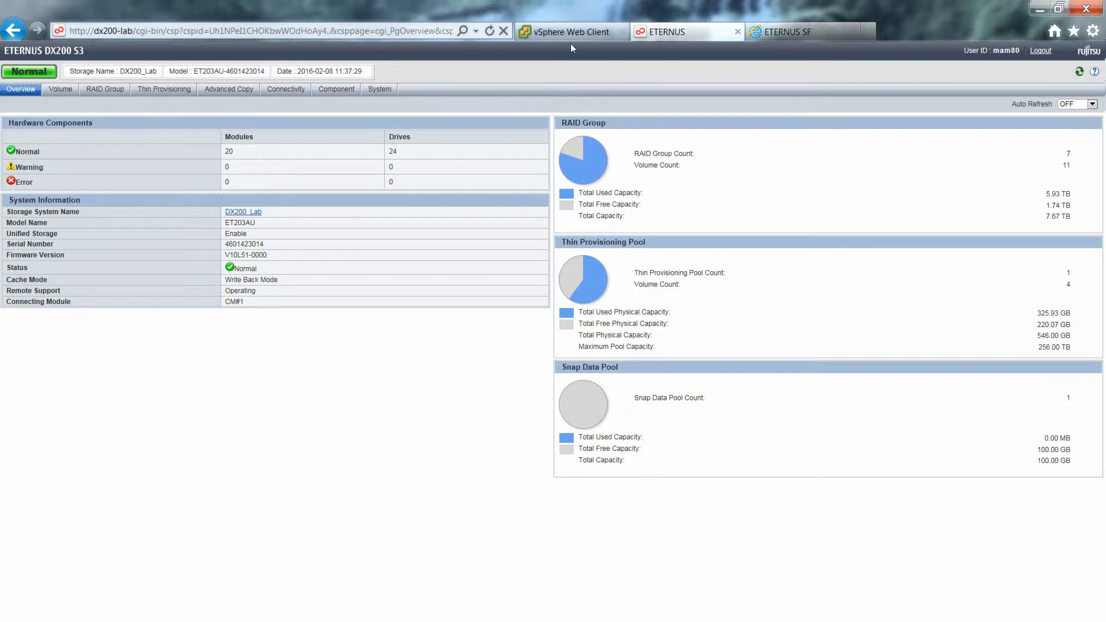
# Step: Switch to vSphere Web Client showing DX200S3Lab-FTPV1's real-time read/write and latency charts
pyautogui.click(570, 32)
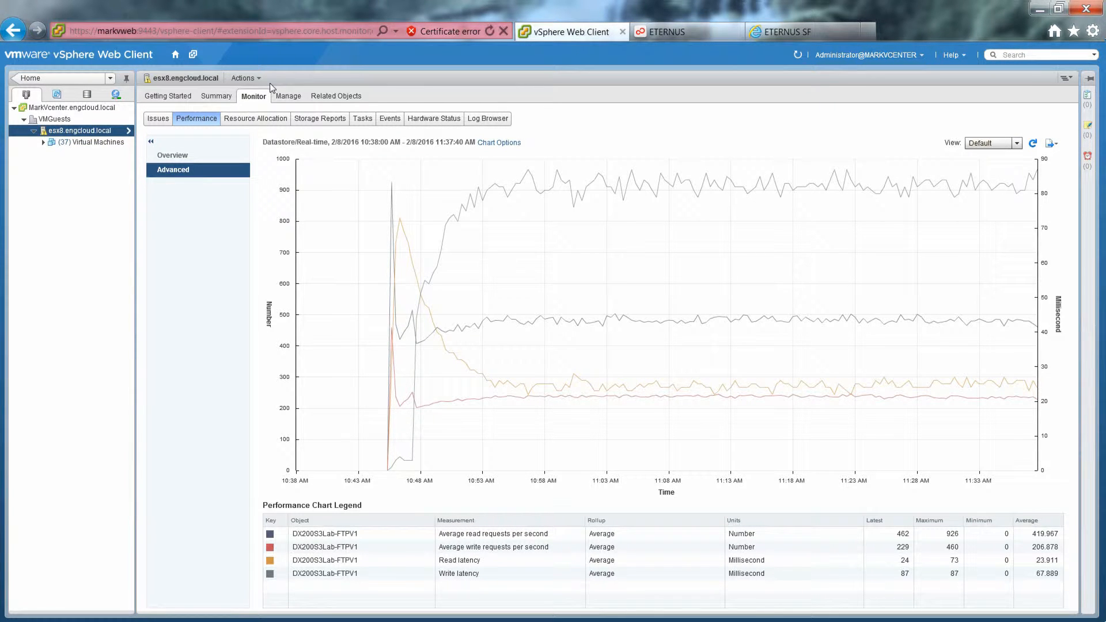
# Step: Show esx8.engcloud.local's nine assigned ETERNUS datastores under Manage > FUJITSU ETERNUS DX
pyautogui.click(287, 95)
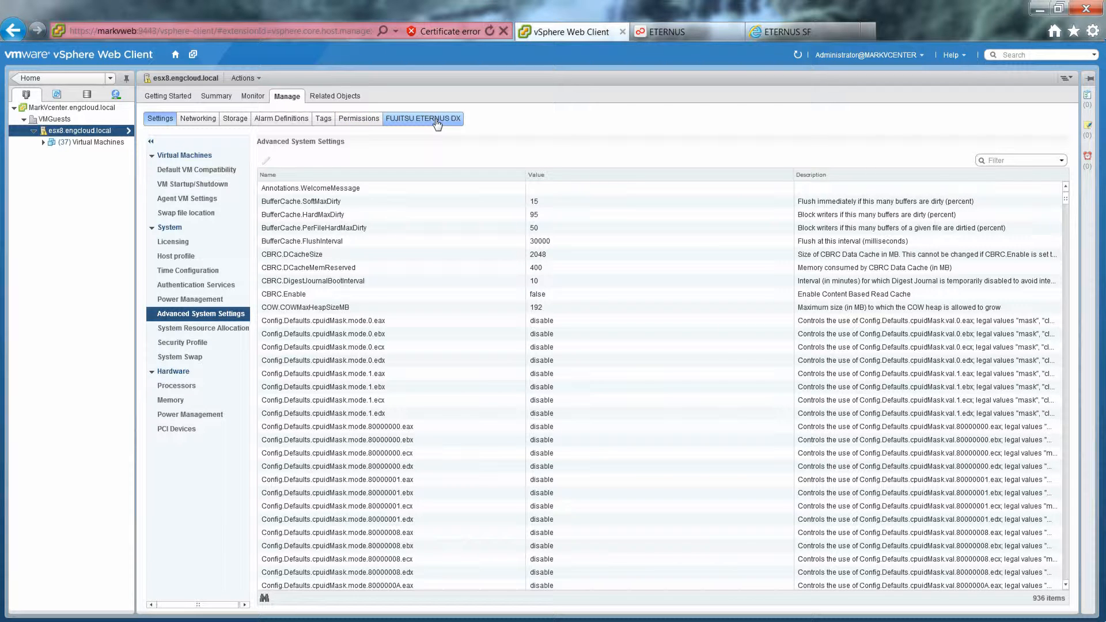
pyautogui.click(438, 122)
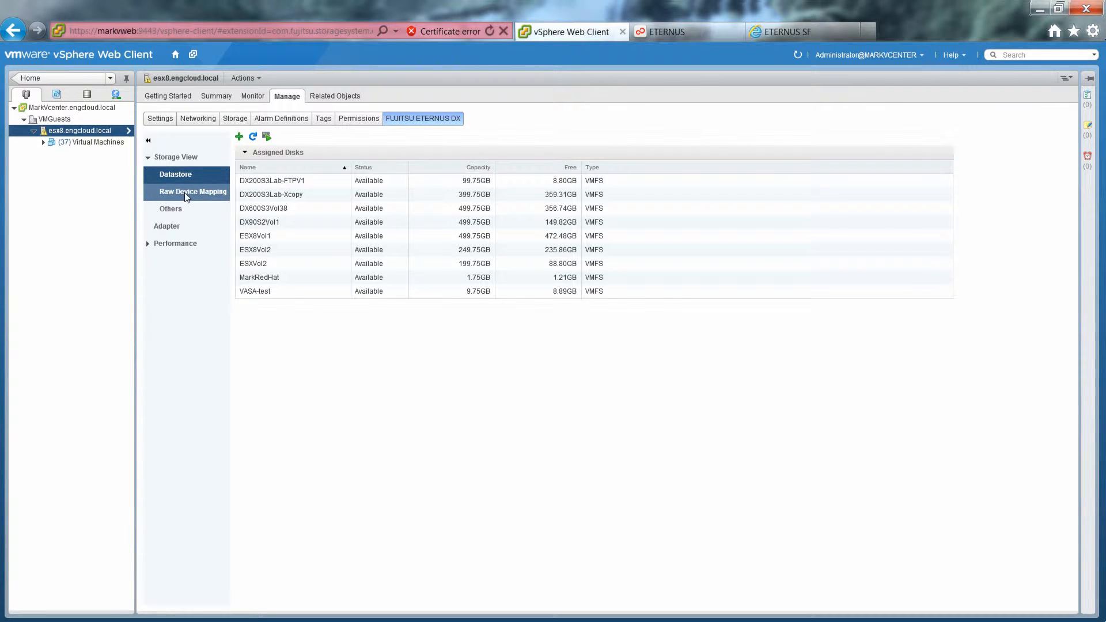
# Step: Select datastore DX200S3Lab-FTPV1 and load its LUN details: 100 GB volume ESX8FTPV1, LUN 13
pyautogui.click(178, 178)
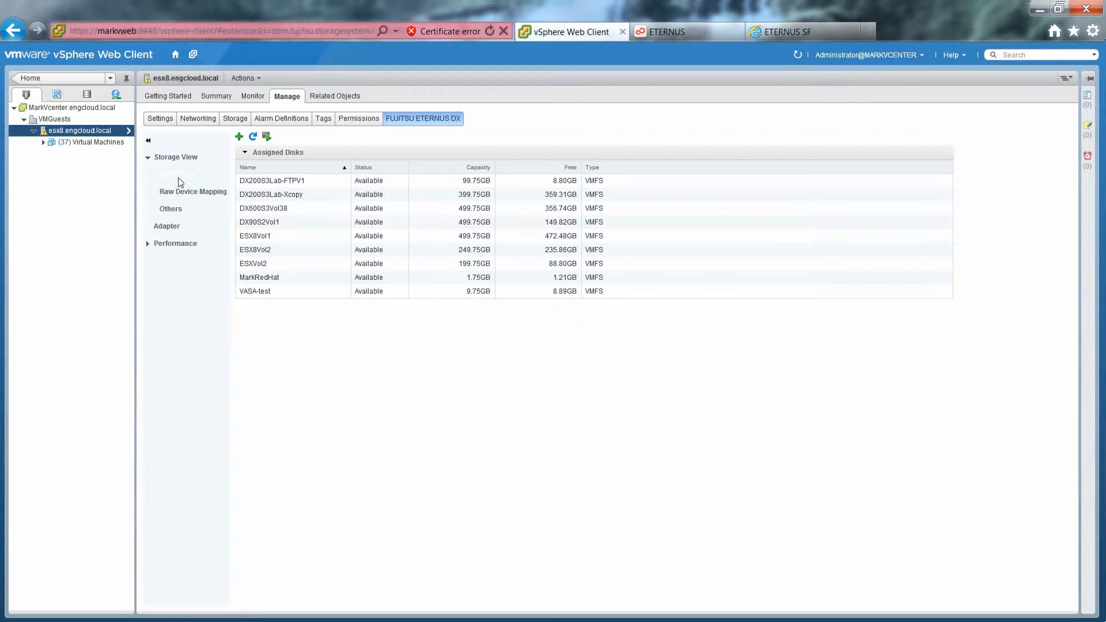
pyautogui.click(297, 182)
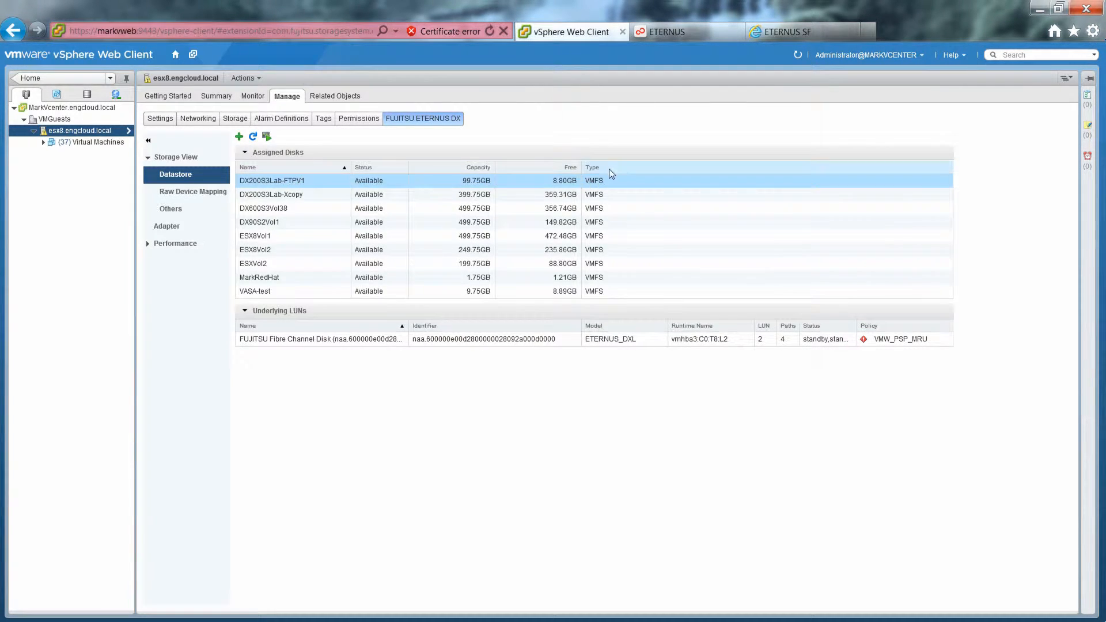
pyautogui.click(340, 340)
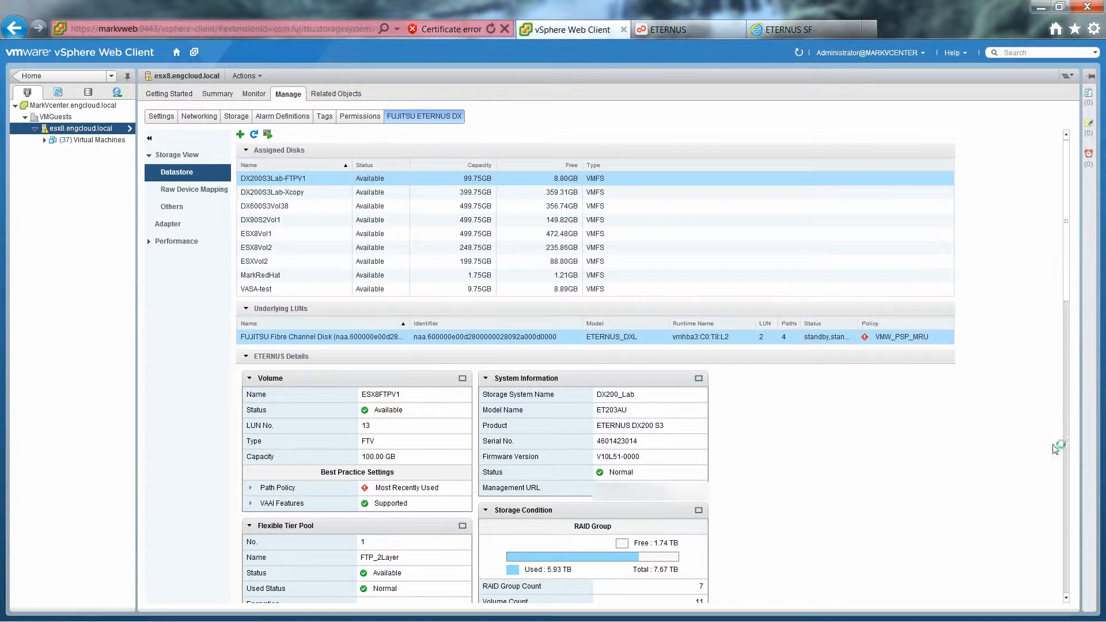
# Step: Expand the first HBA in the Adapter panel to reveal its device, storage system, port and WWN
pyautogui.click(1067, 599)
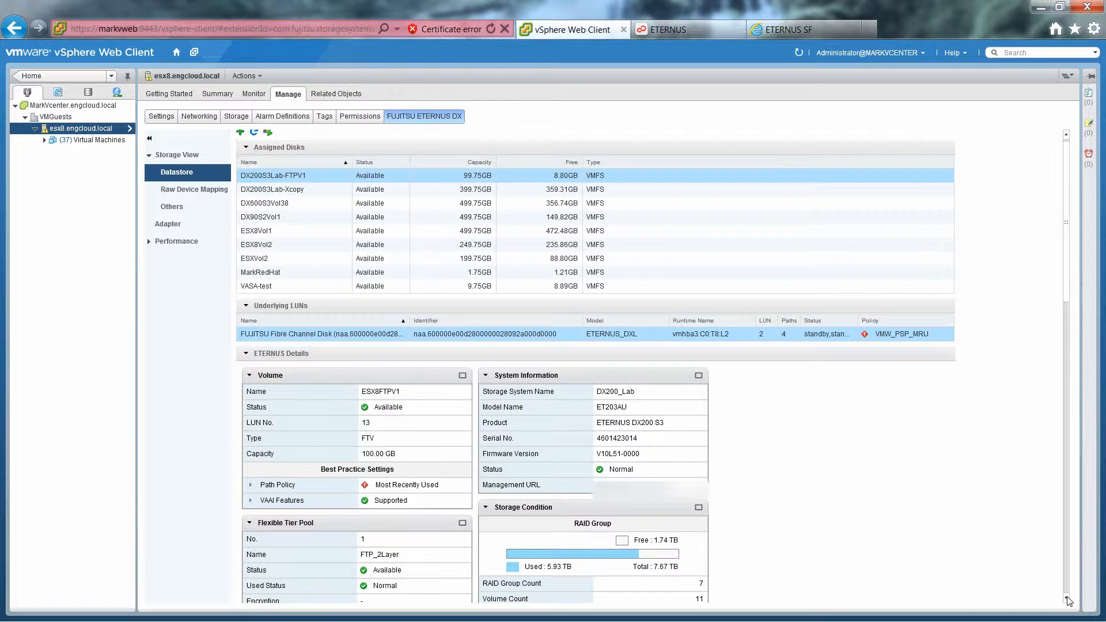
pyautogui.scroll(-5, 1067, 599)
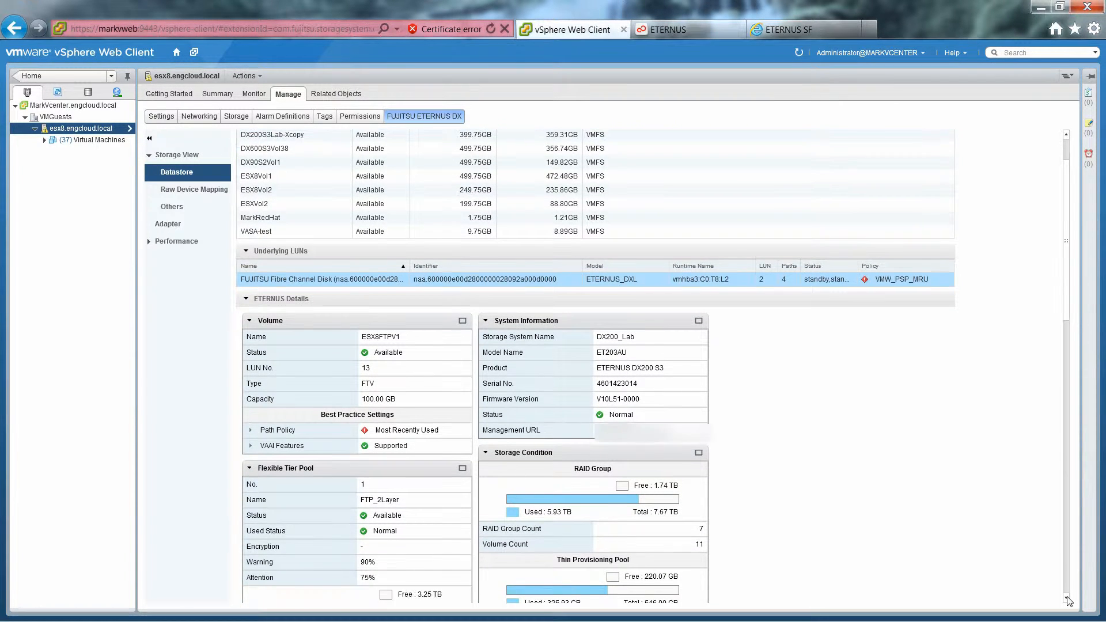
pyautogui.scroll(-4, 1067, 599)
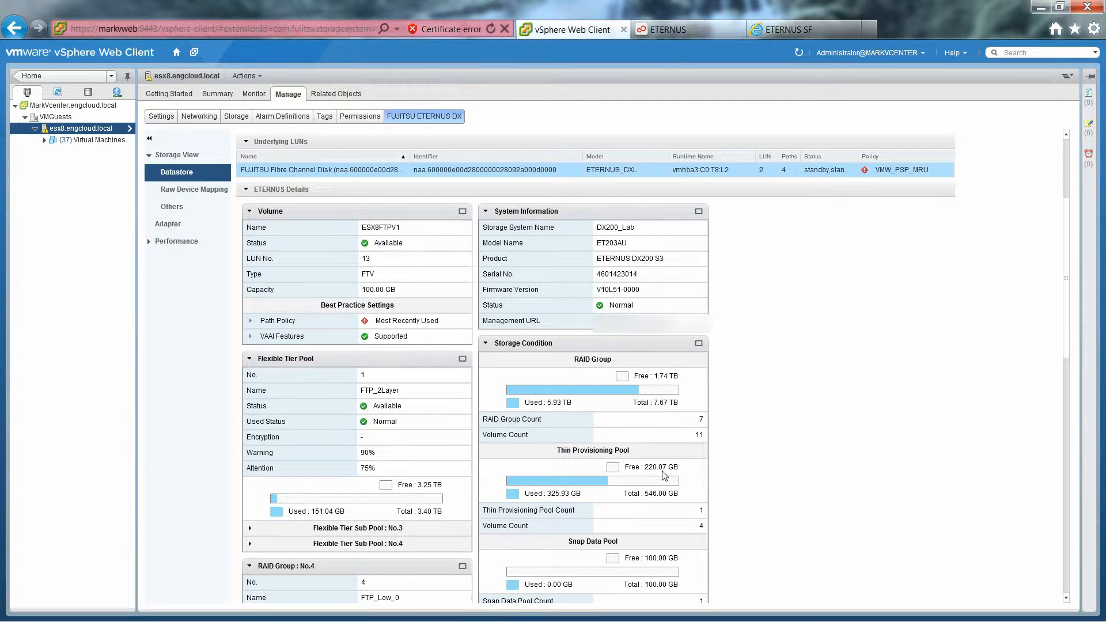
pyautogui.click(1066, 598)
pyautogui.click(1067, 598)
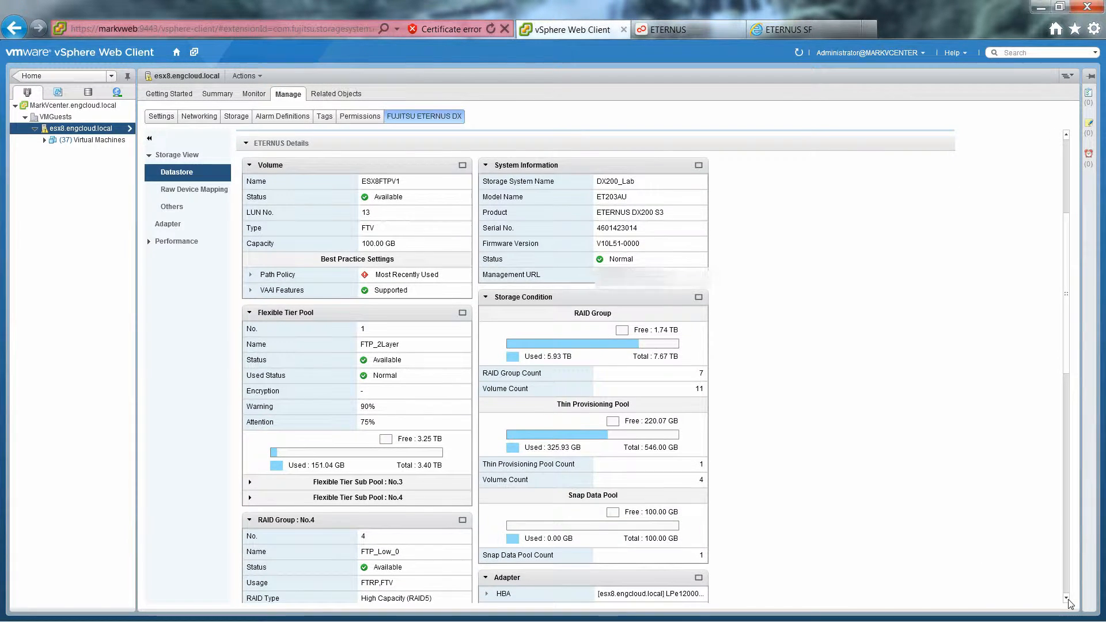
pyautogui.click(1067, 599)
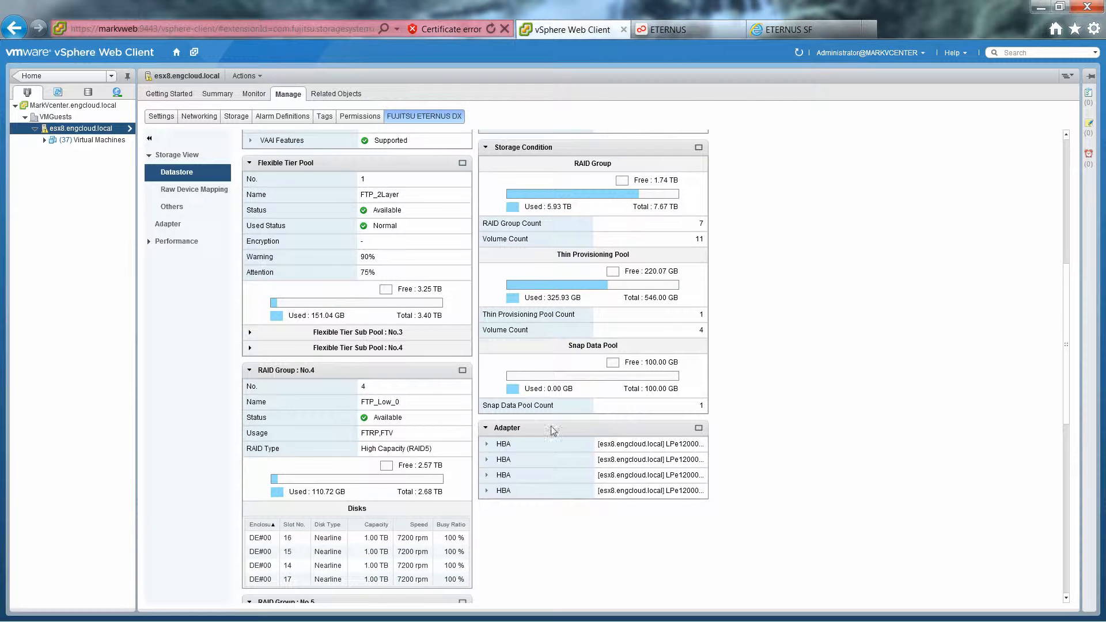
pyautogui.click(486, 444)
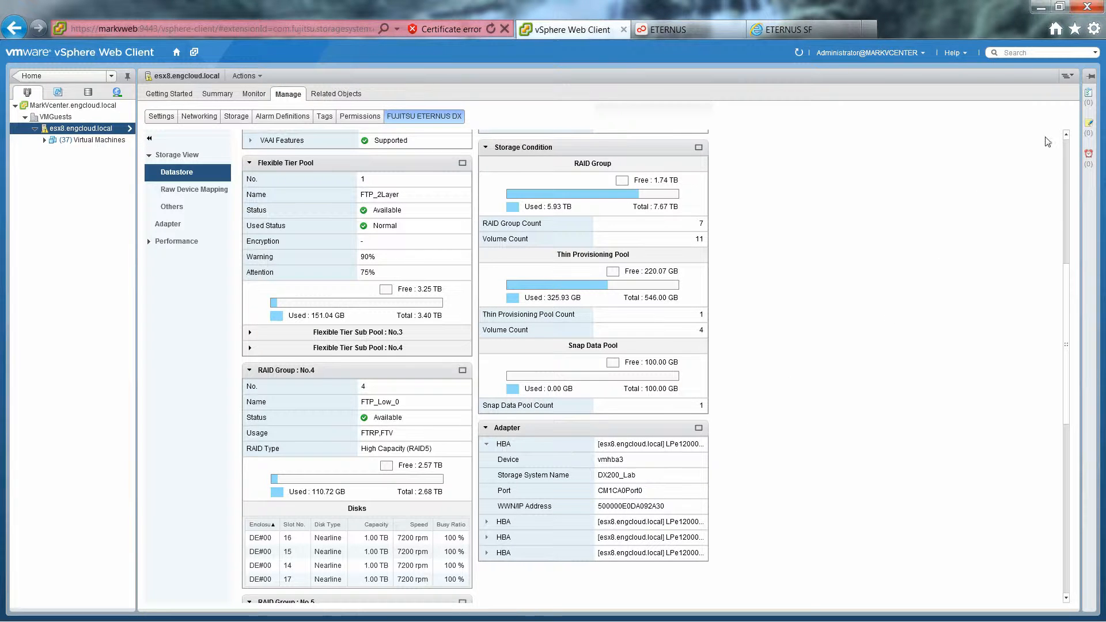
pyautogui.scroll(3, 1066, 140)
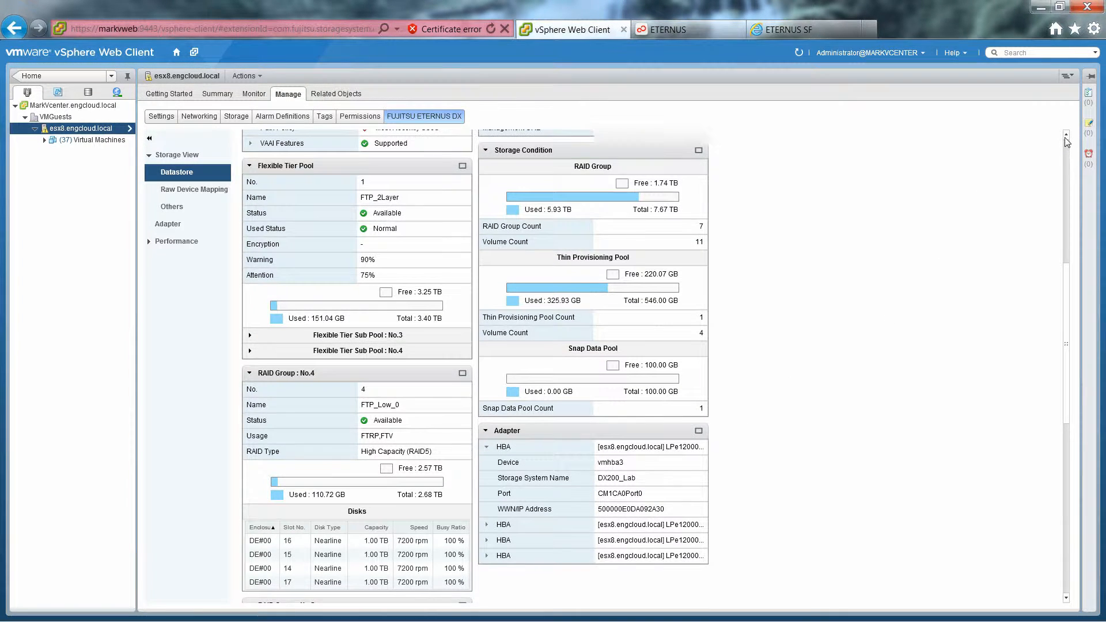
pyautogui.scroll(4, 1066, 140)
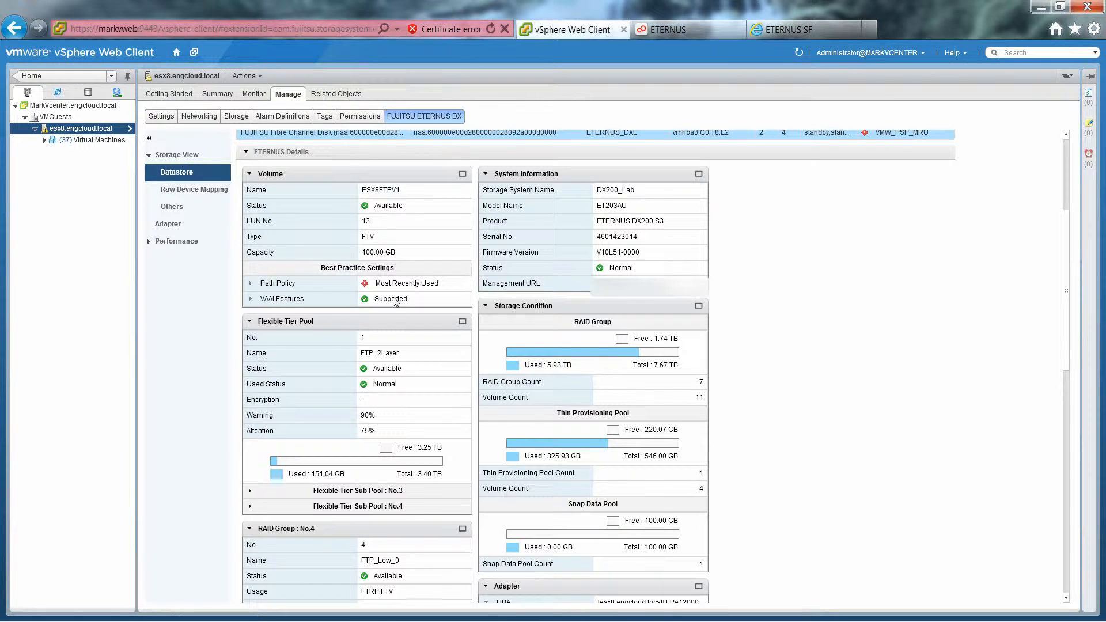
pyautogui.click(250, 285)
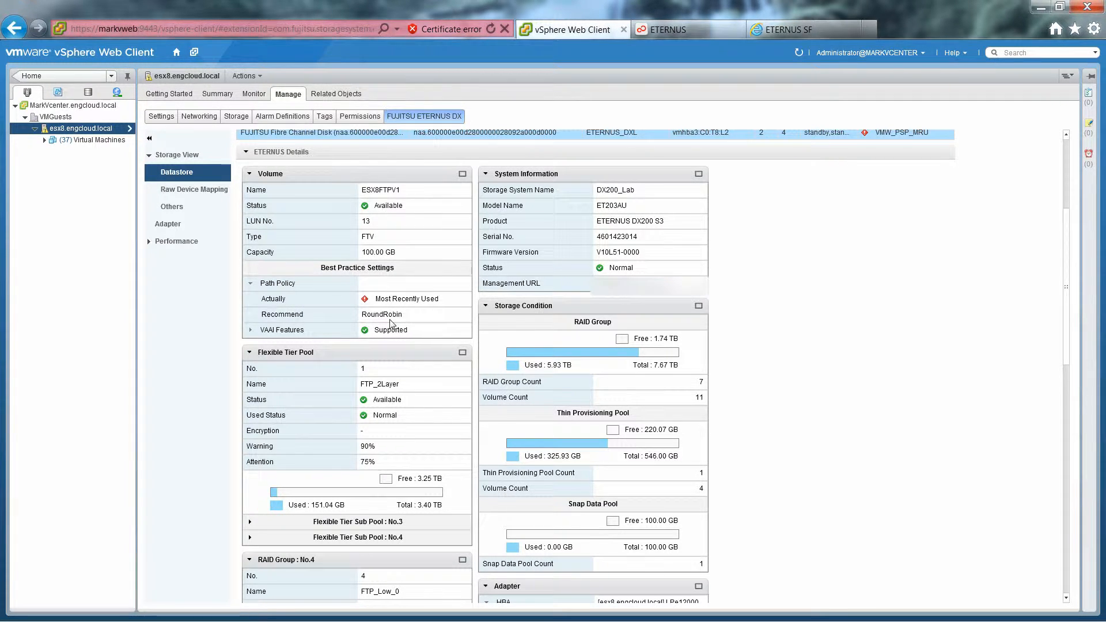
pyautogui.click(250, 285)
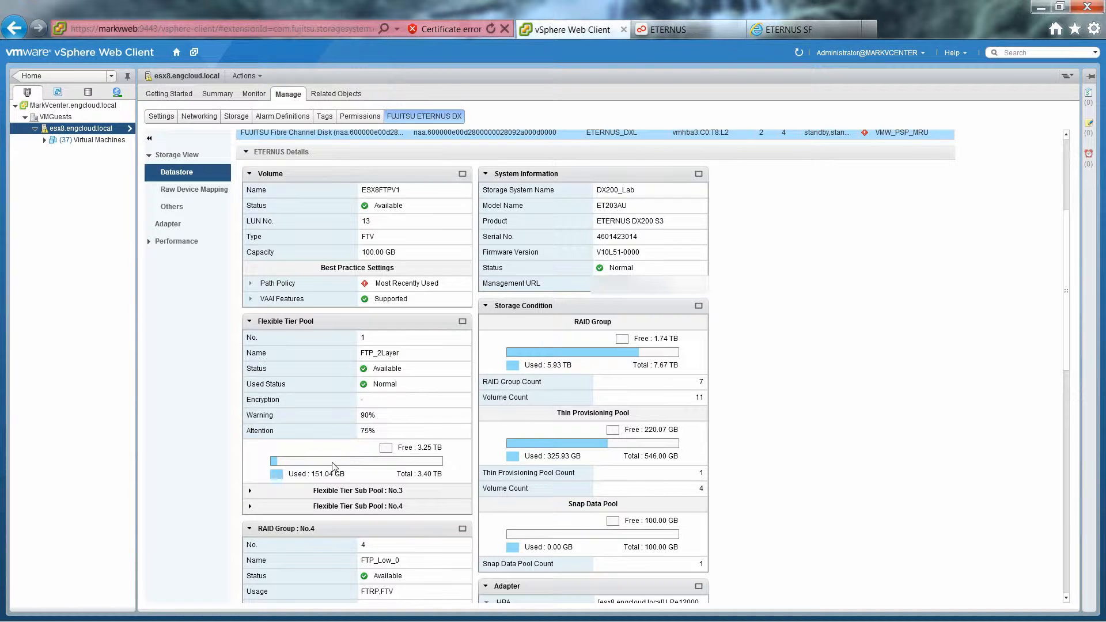
# Step: Expand the details of Flexible Tier Sub Pools No.3 and No.4
pyautogui.click(1066, 598)
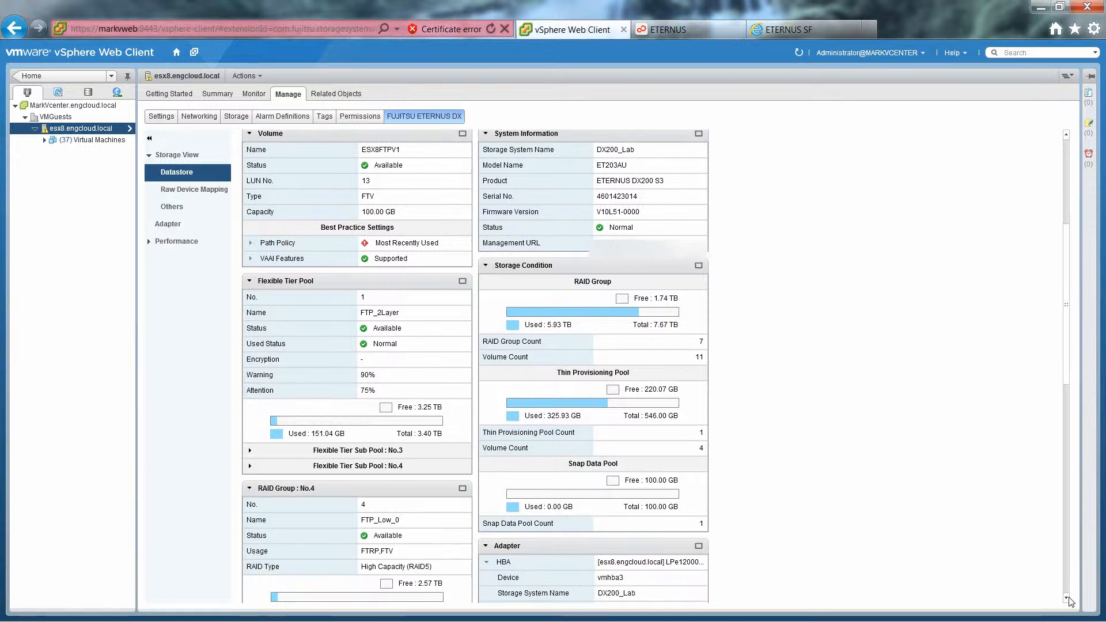
pyautogui.click(1067, 598)
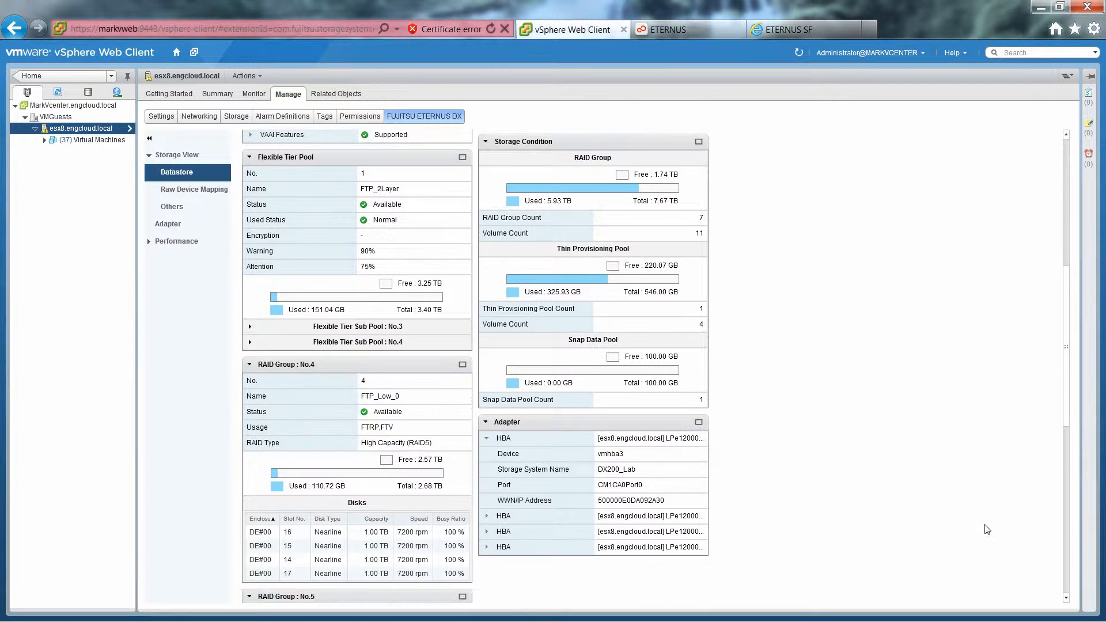
pyautogui.click(249, 331)
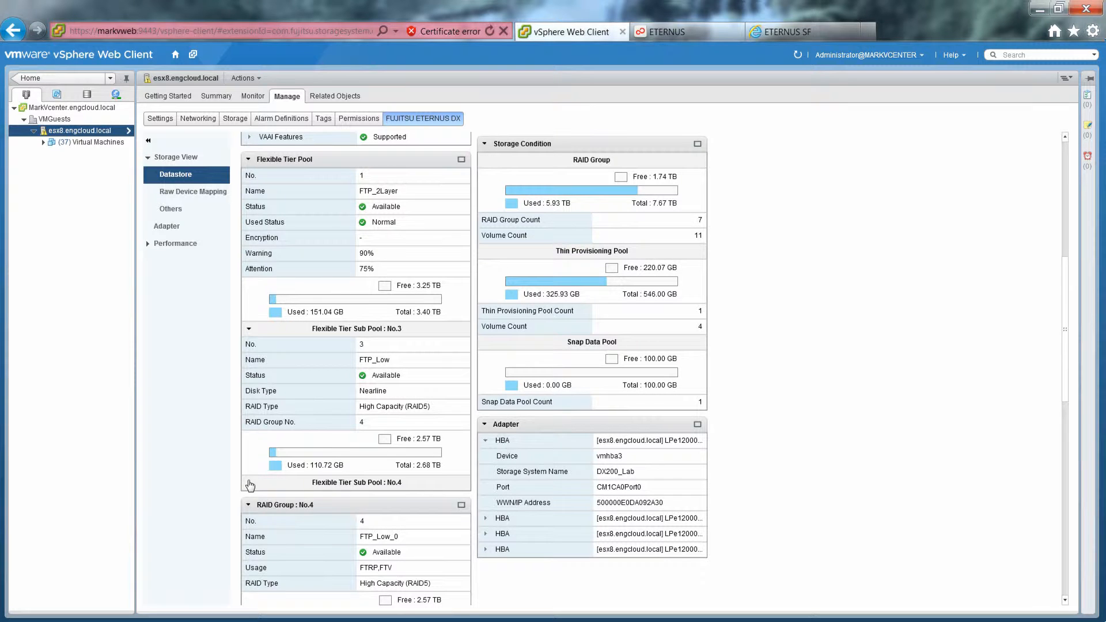
pyautogui.click(249, 483)
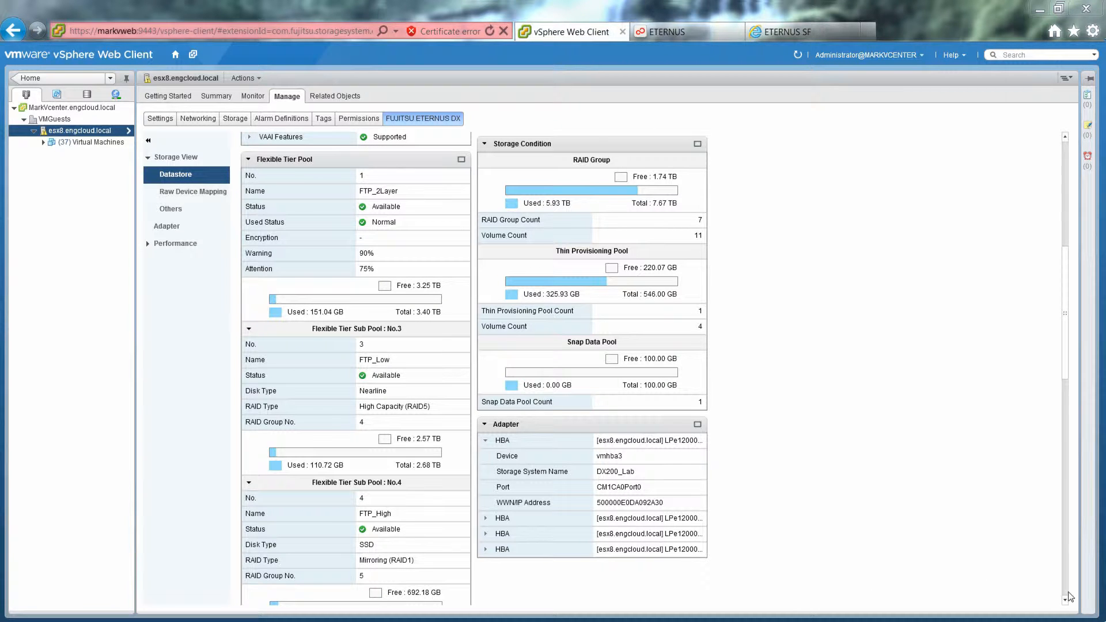
# Step: Scroll past the FTP_High_0 disk list down to the Performance panel
pyautogui.scroll(-3, 1067, 601)
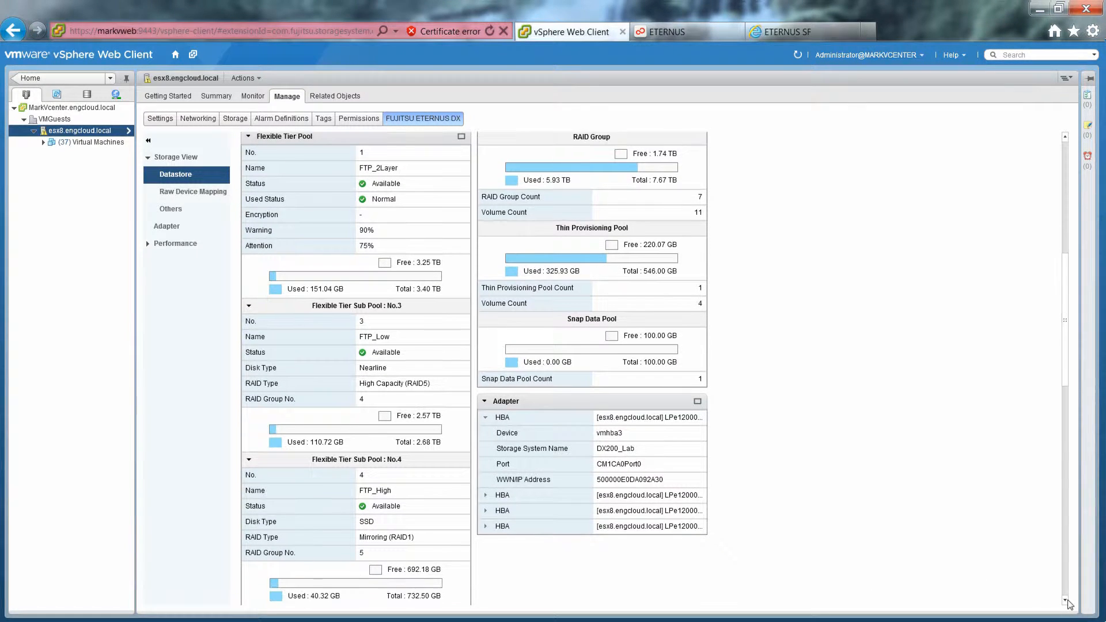
pyautogui.scroll(-5, 1068, 601)
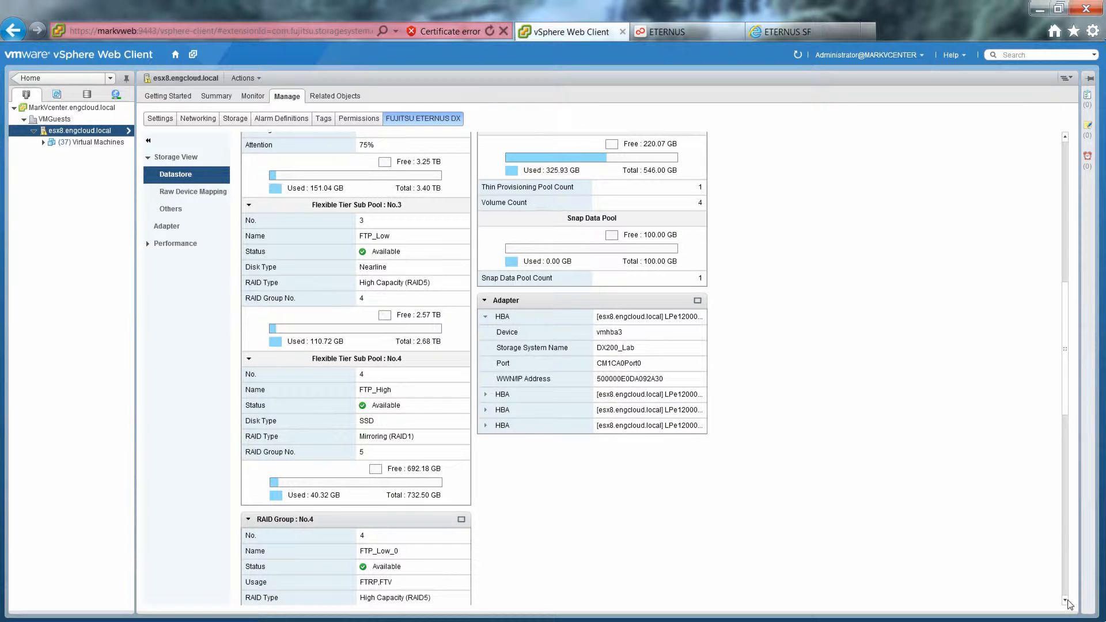
pyautogui.scroll(-5, 1068, 601)
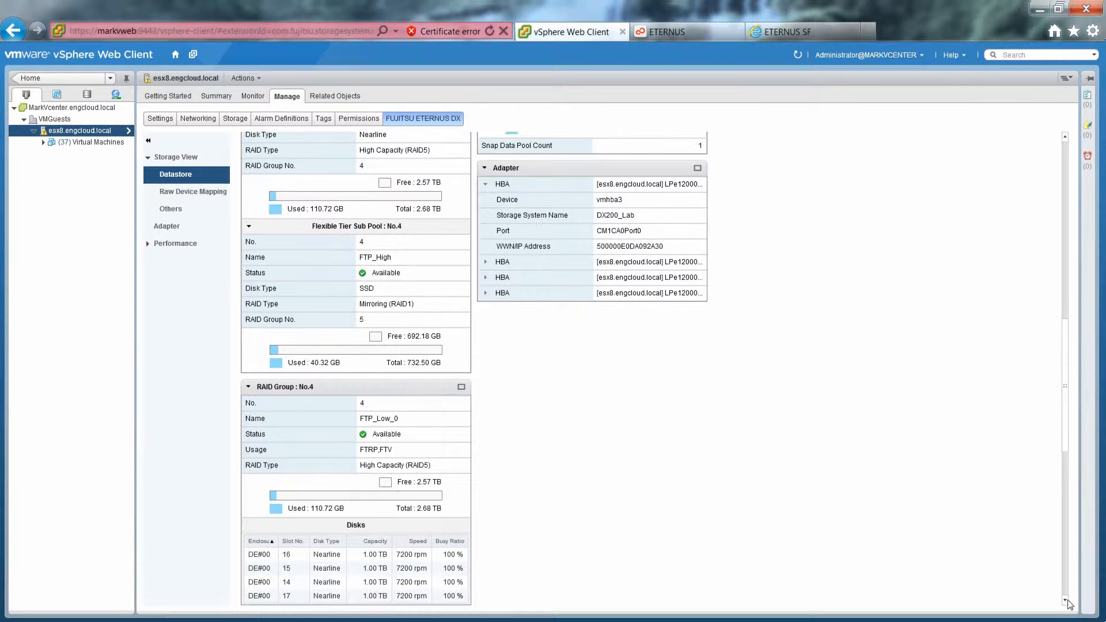
pyautogui.scroll(-1, 1067, 601)
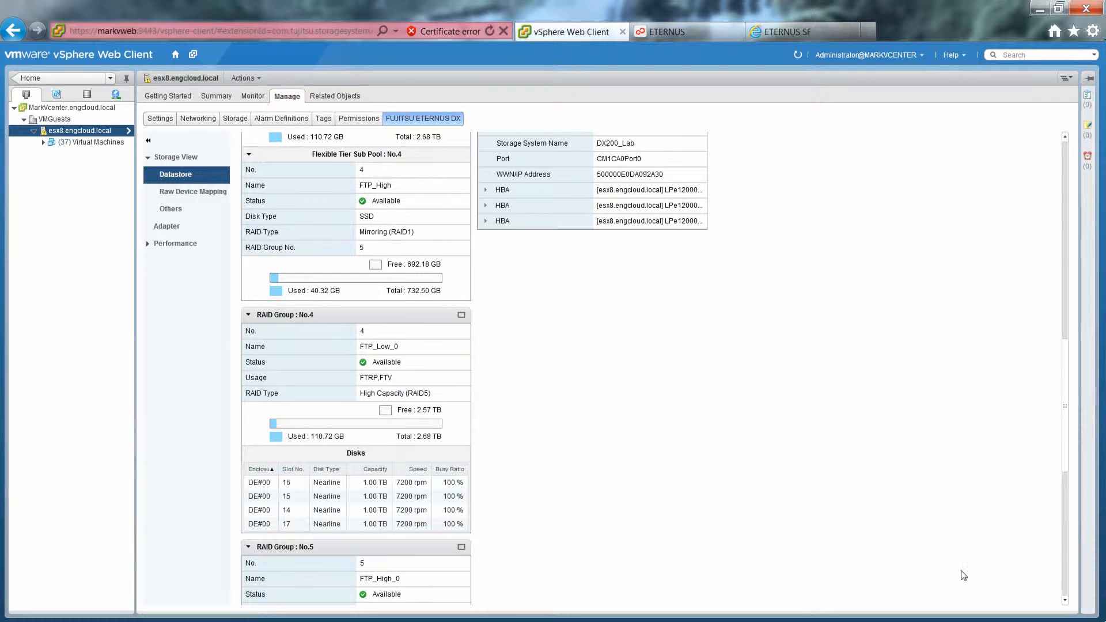
pyautogui.scroll(-5, 1068, 571)
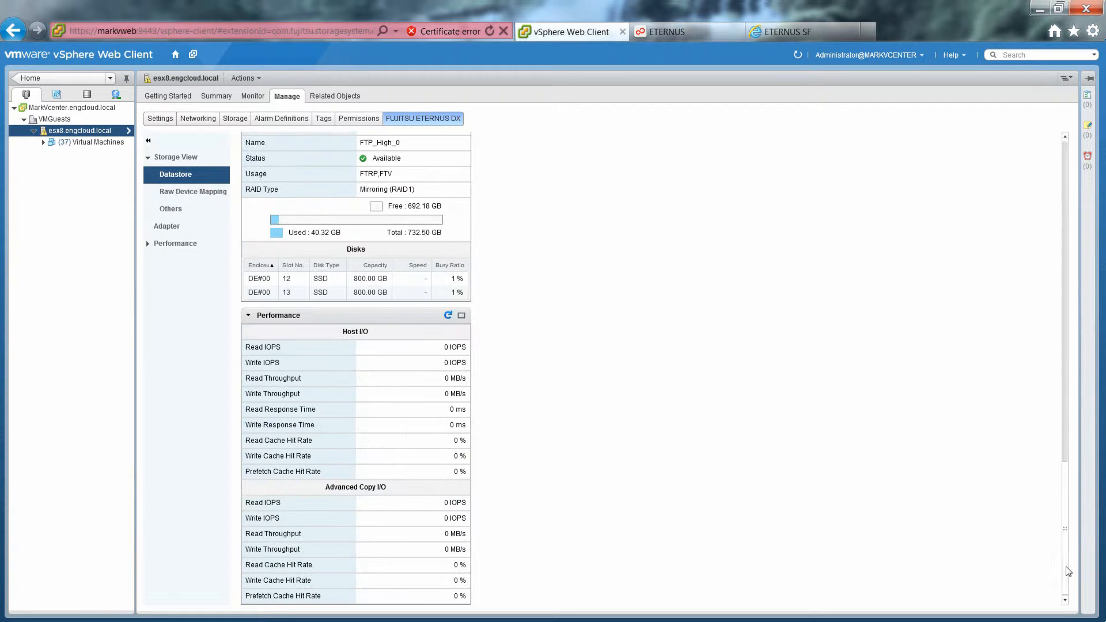
# Step: Refresh the pool's host I/O figures, then list the host's server adapters vmhba0 to vmhba3
pyautogui.click(448, 316)
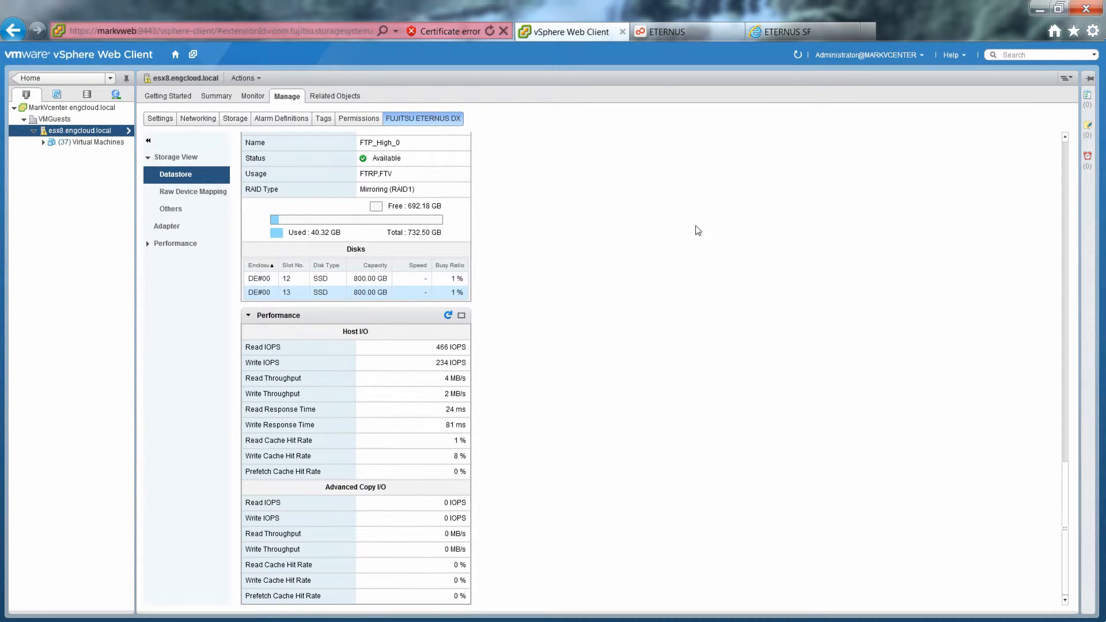
pyautogui.click(166, 226)
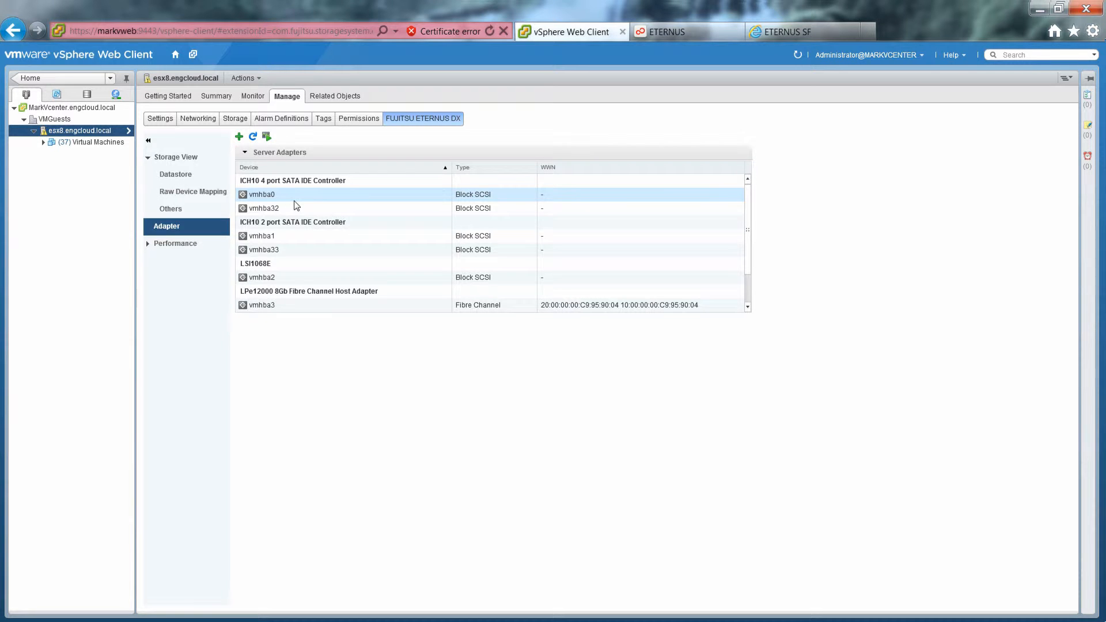
# Step: List vmhba3's DX200_Lab storage target ports and expand the Performance views
pyautogui.click(270, 308)
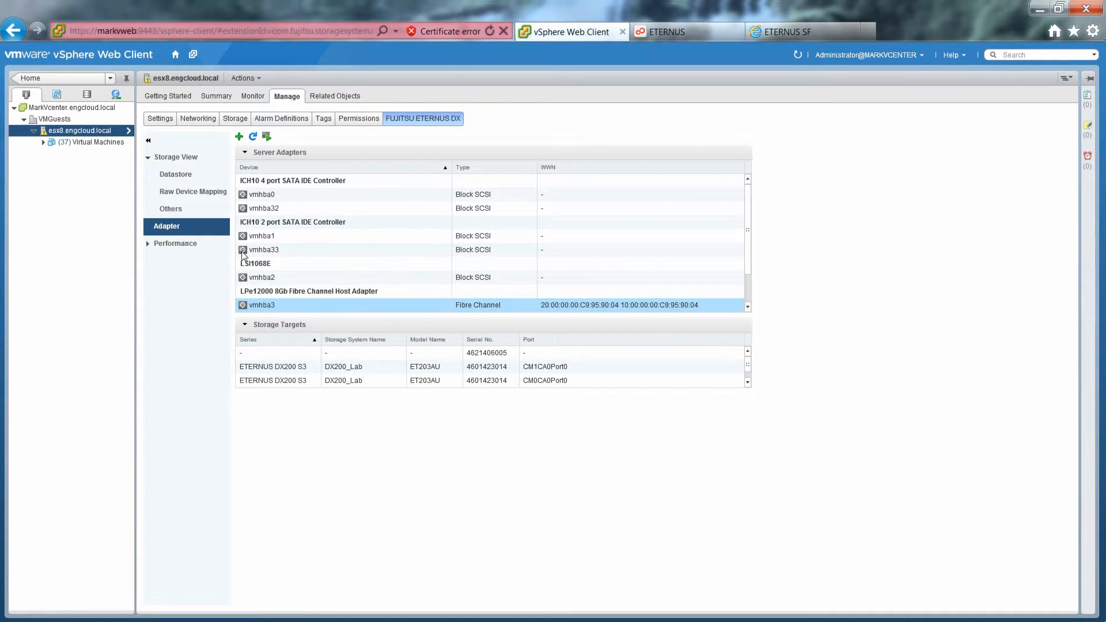
pyautogui.click(186, 246)
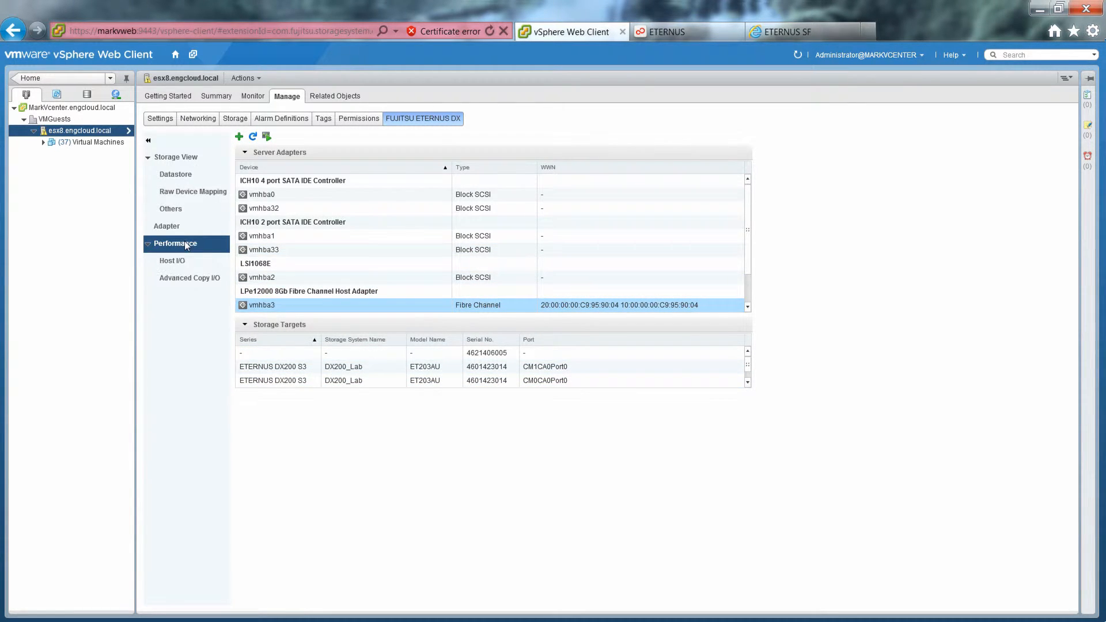
# Step: Review per-volume Host I/O, return to the datastore list, then switch inventory to storage objects
pyautogui.click(173, 262)
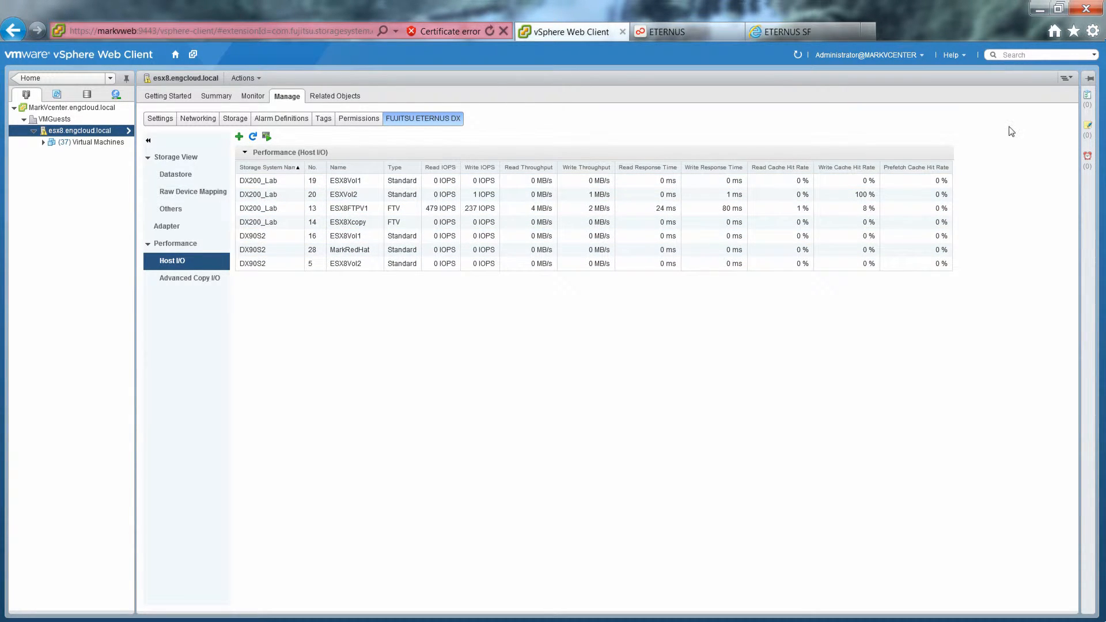
pyautogui.click(183, 178)
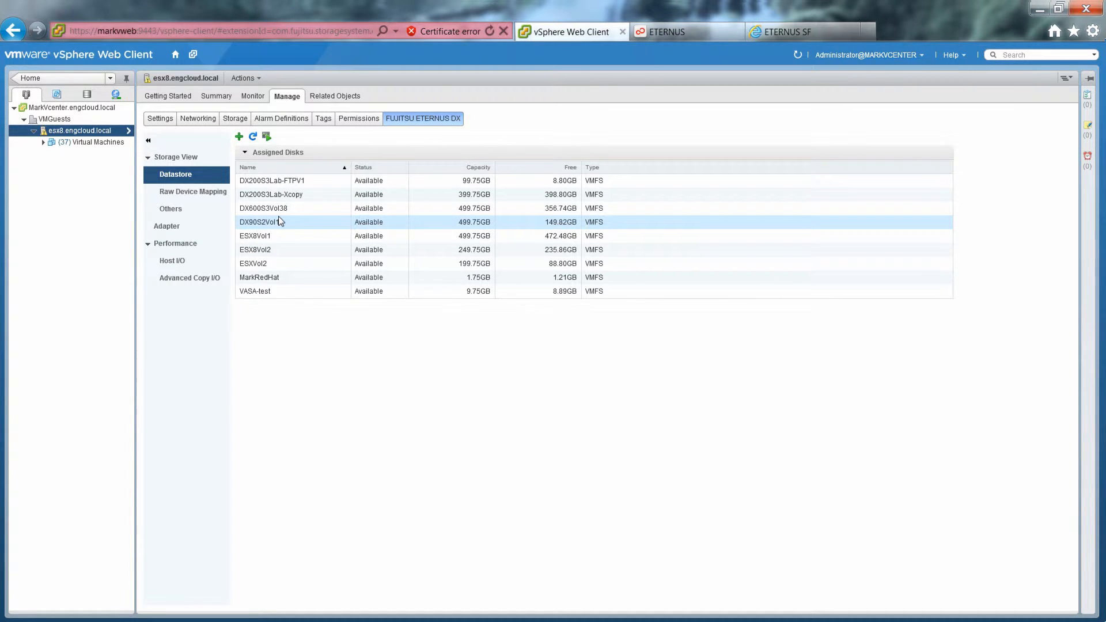
pyautogui.click(88, 96)
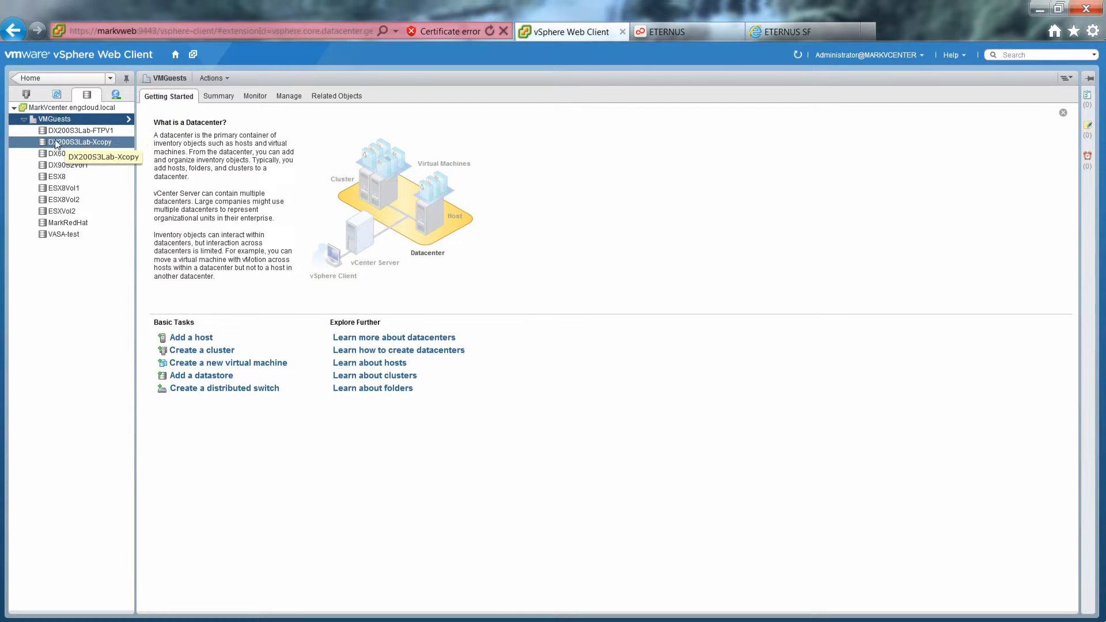
# Step: Open DX200S3Lab-FTPV1's FUJITSU ETERNUS DX view and load its underlying LUN details
pyautogui.click(55, 132)
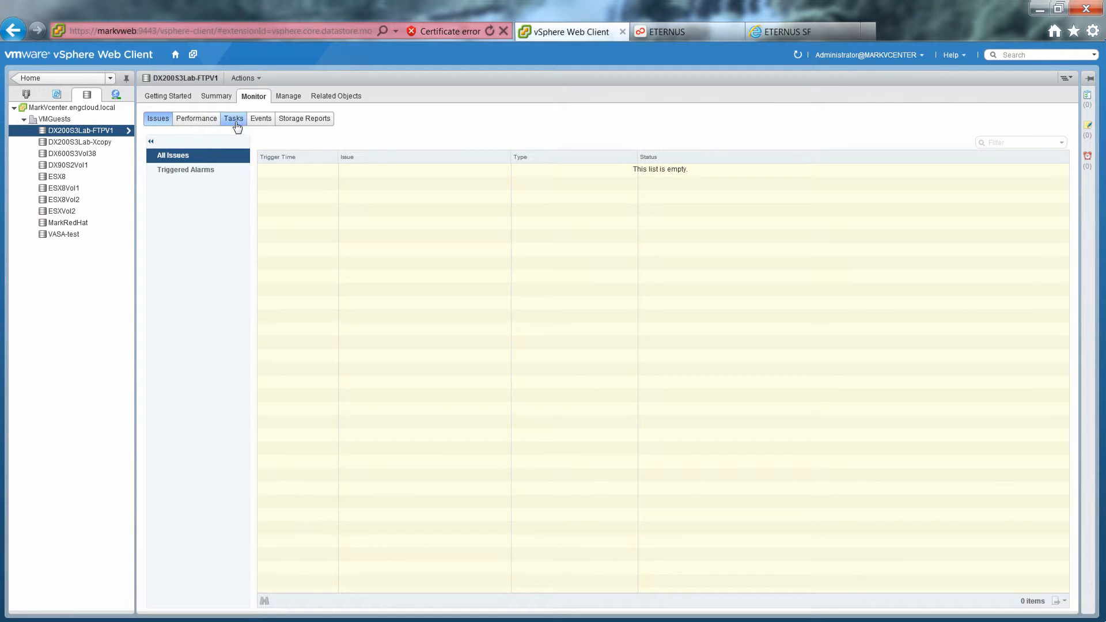
pyautogui.click(288, 97)
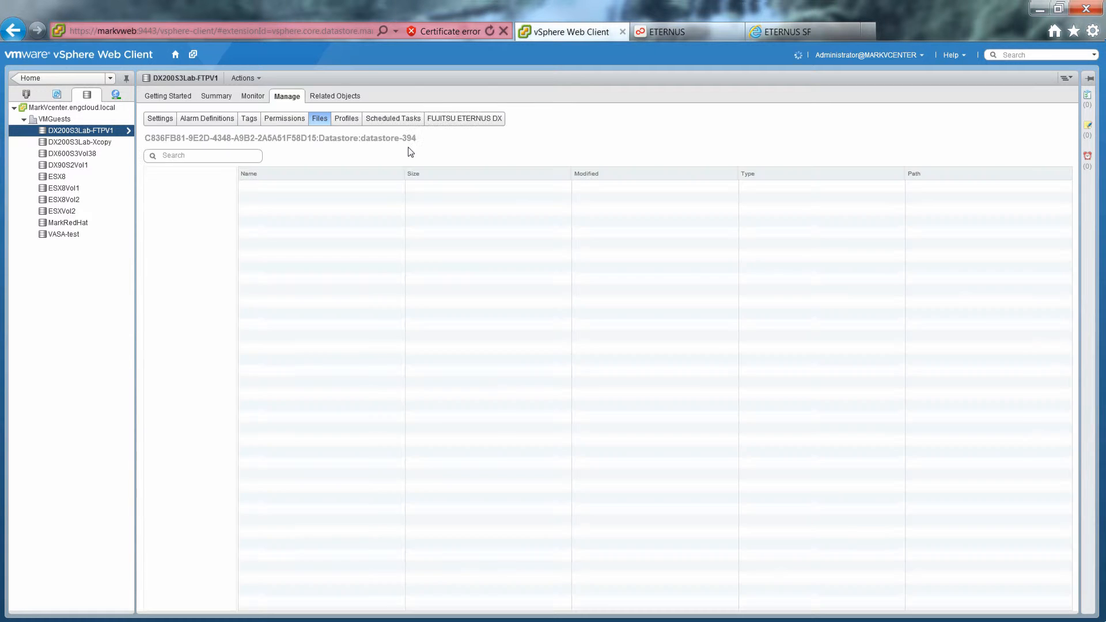
pyautogui.click(450, 120)
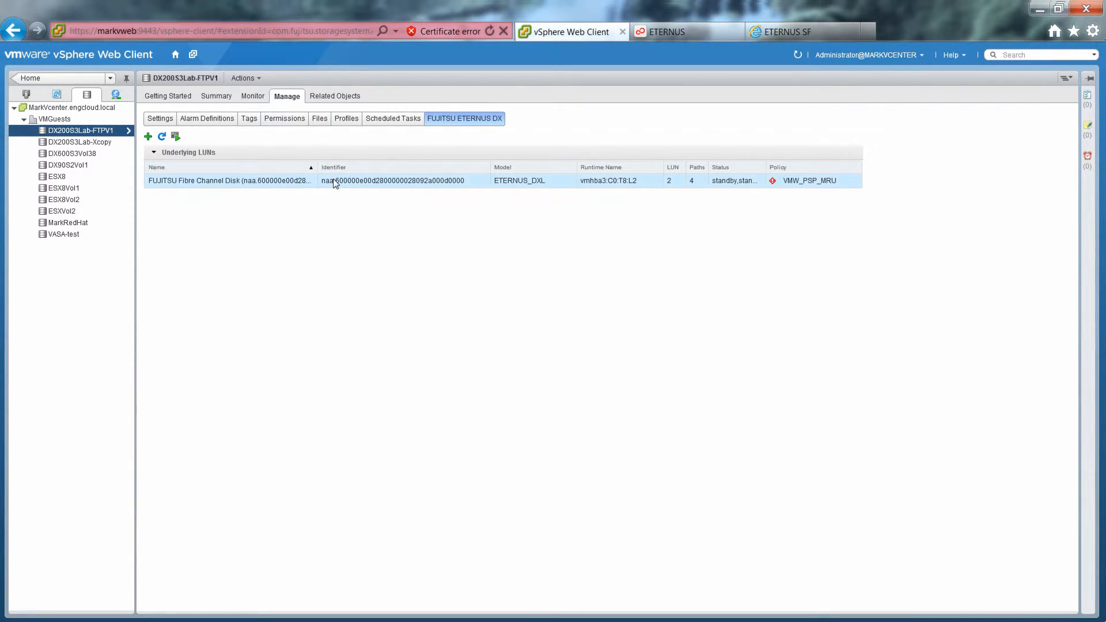
pyautogui.click(335, 181)
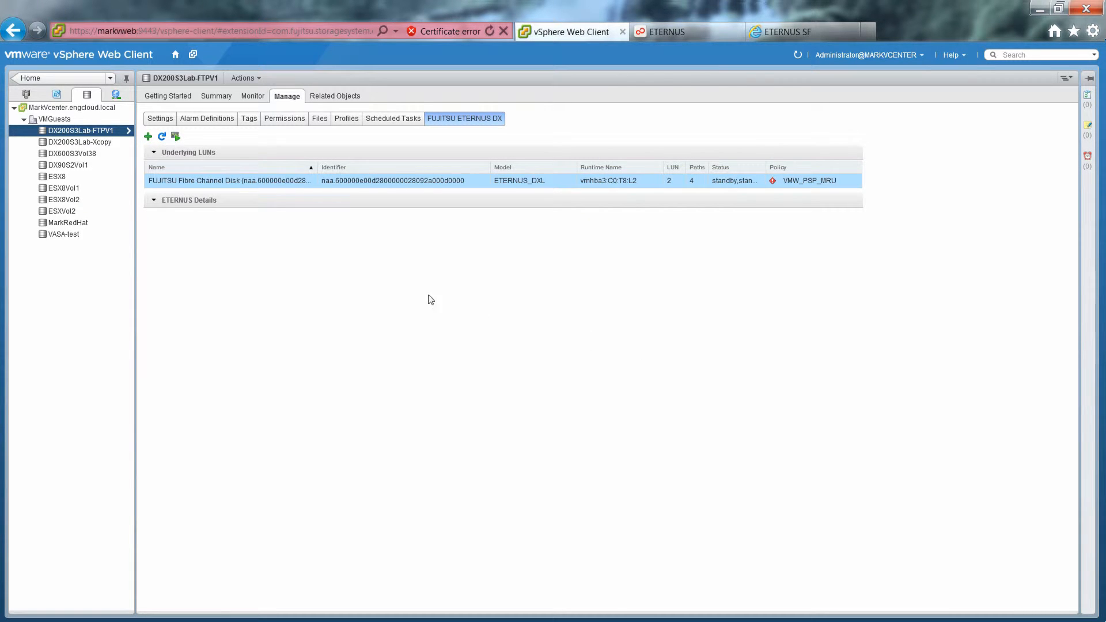
# Step: List the 37 virtual machines on esx8.engcloud.local from the Hosts and Clusters inventory
pyautogui.click(27, 92)
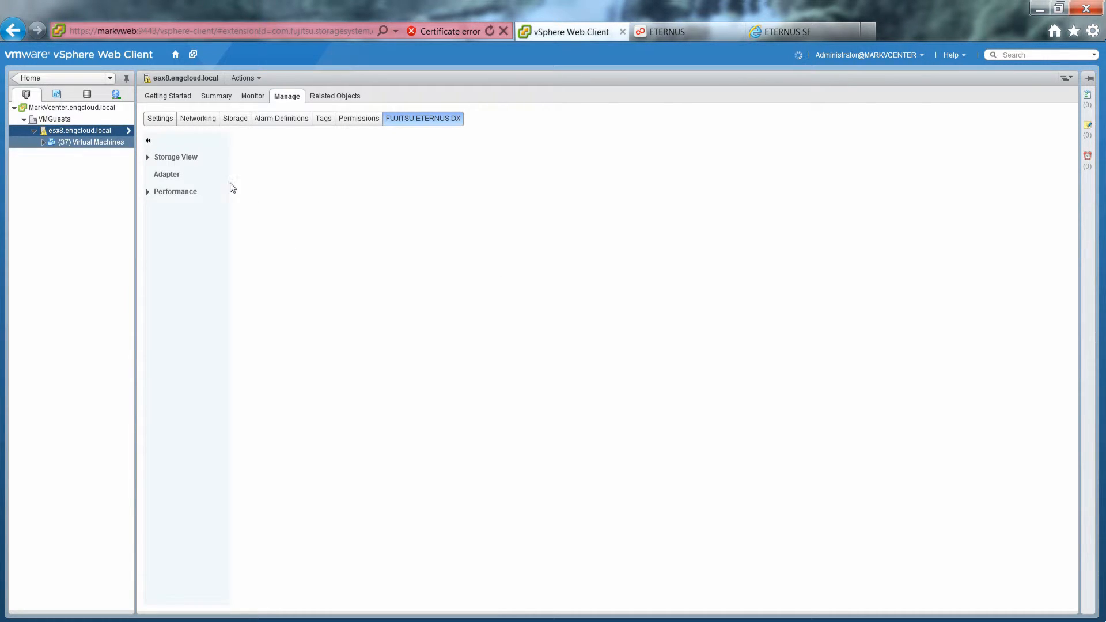
pyautogui.click(80, 144)
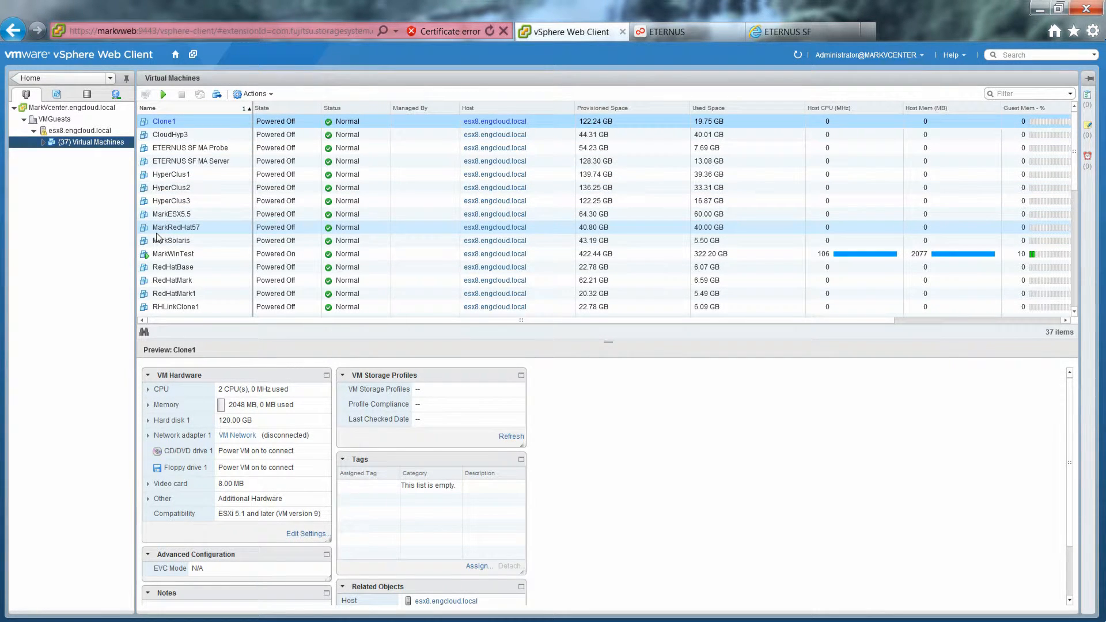
# Step: Open MarkWinTest's ETERNUS disk list showing its 120, 100, 110 and 90 GB disks with datastores
pyautogui.click(172, 255)
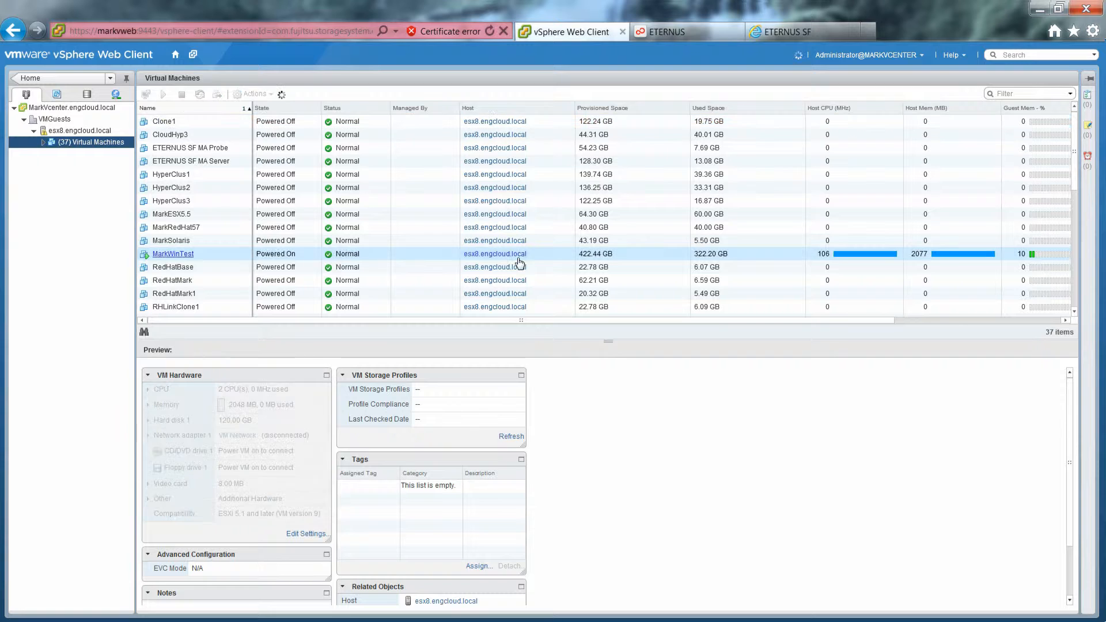
pyautogui.doubleClick(379, 201)
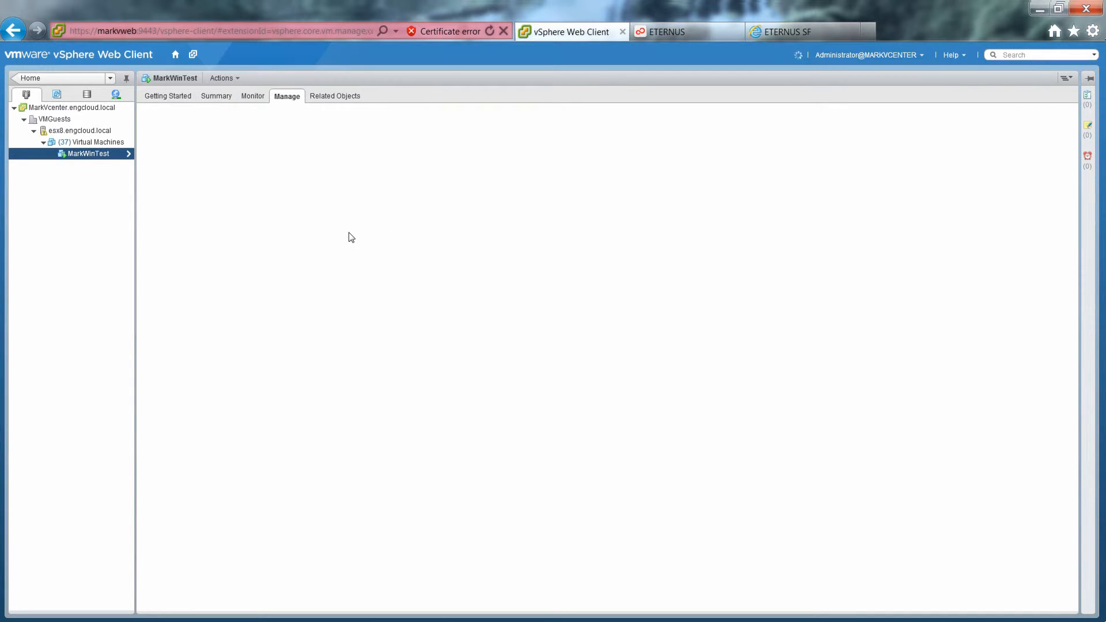
pyautogui.click(452, 120)
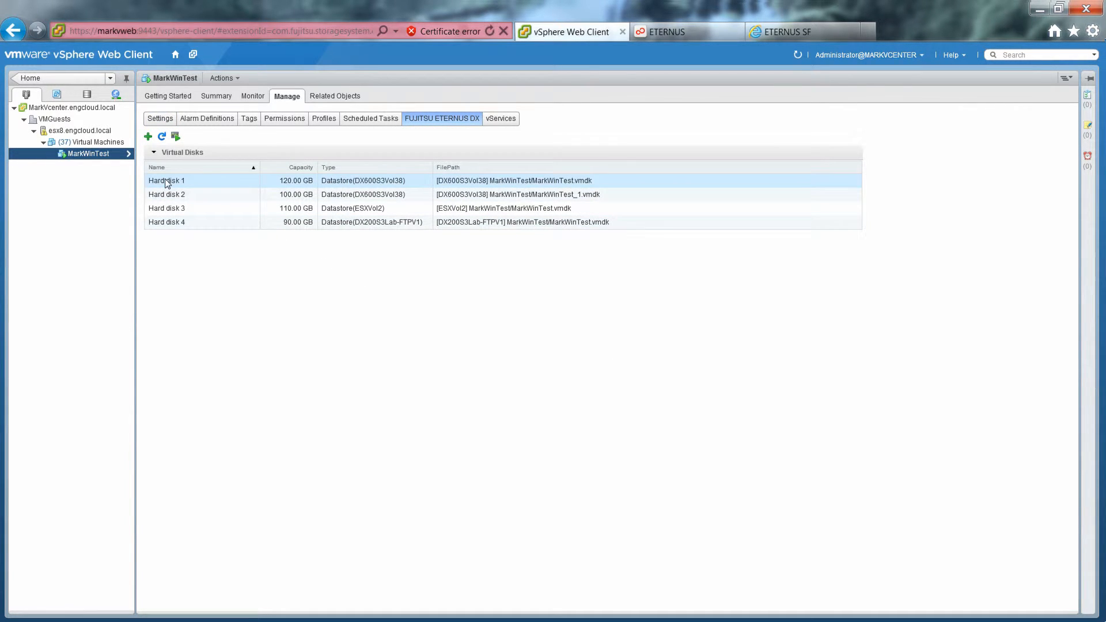
# Step: Show Hard disk 3's underlying LUN: ESXVol2, LUN 20, 200 GB on DX200_Lab
pyautogui.click(161, 214)
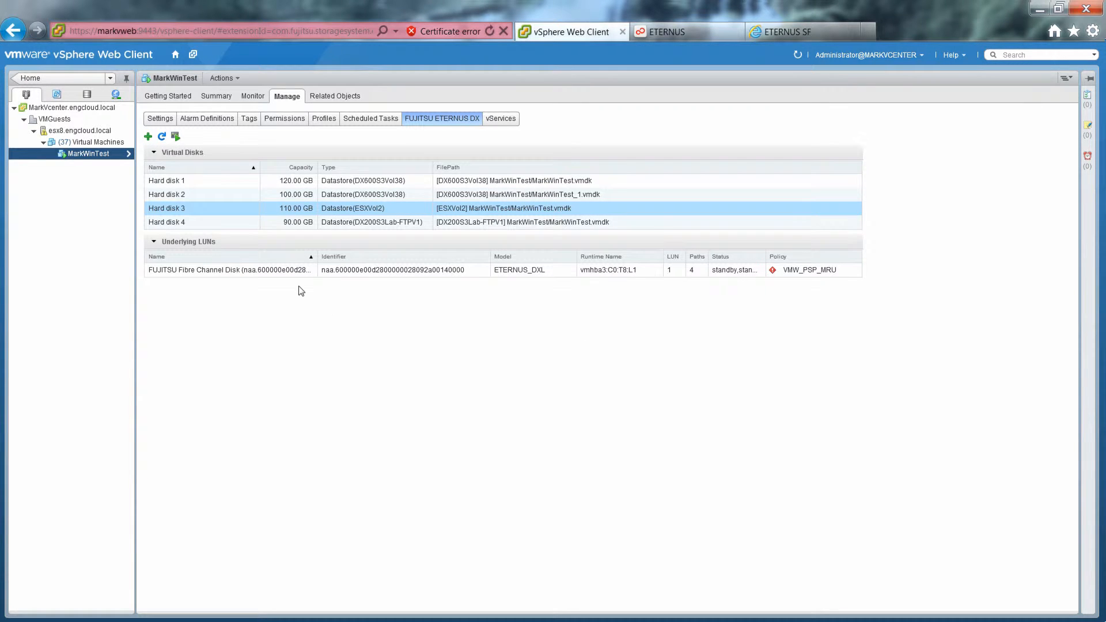
pyautogui.click(287, 273)
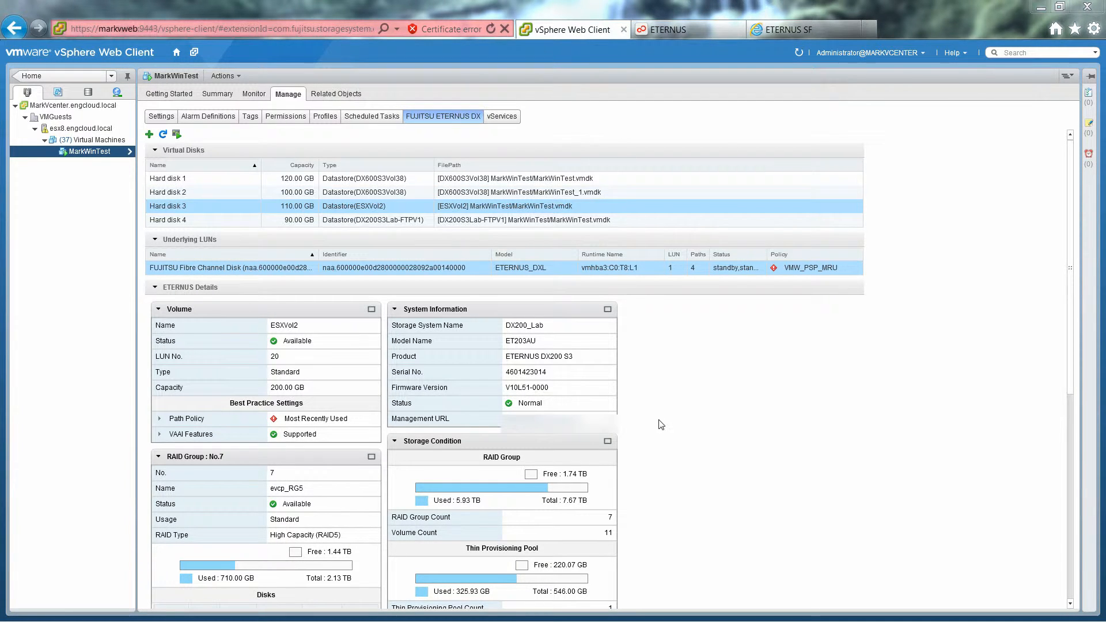
# Step: Launch All FUJITSU ETERNUS DX Actions > LUN Provisioning on host esx8.engcloud.local
pyautogui.rightClick(65, 133)
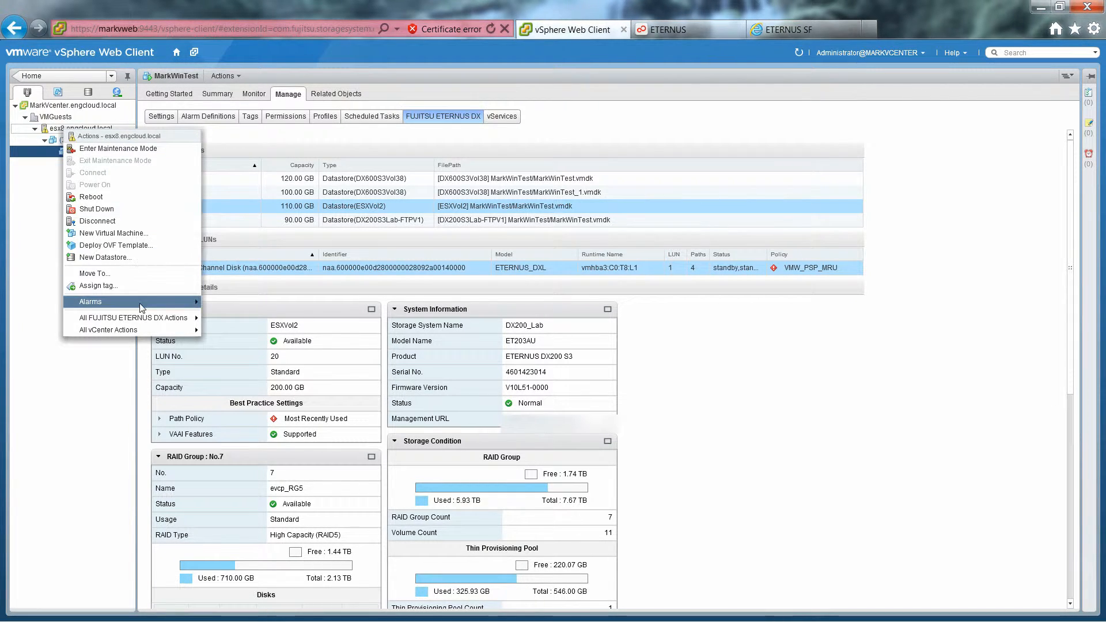
pyautogui.moveTo(130, 319)
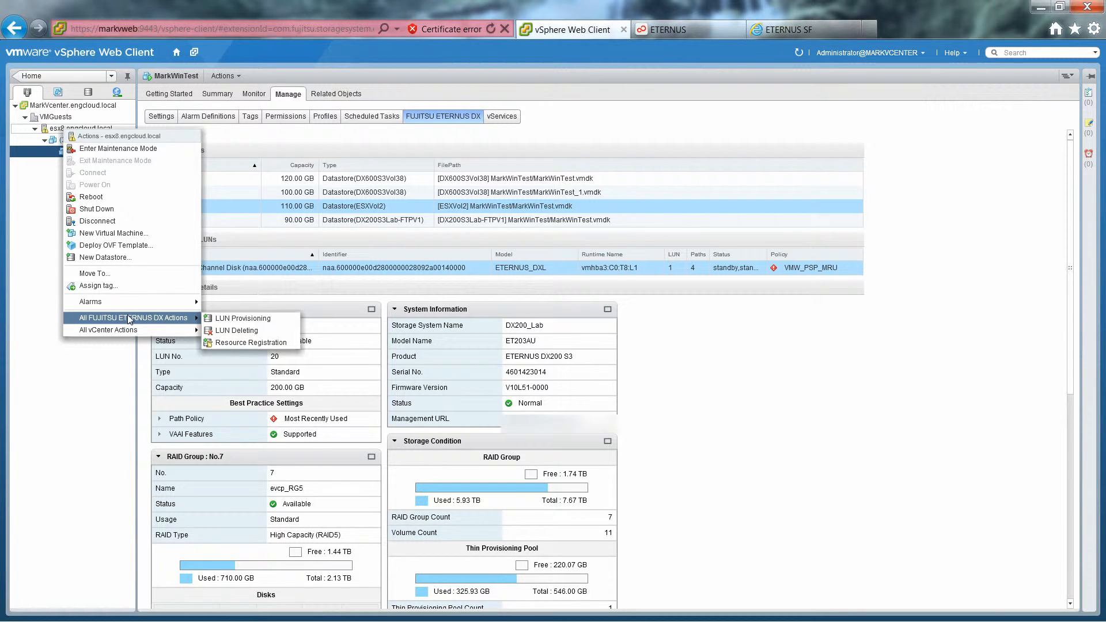
pyautogui.click(234, 321)
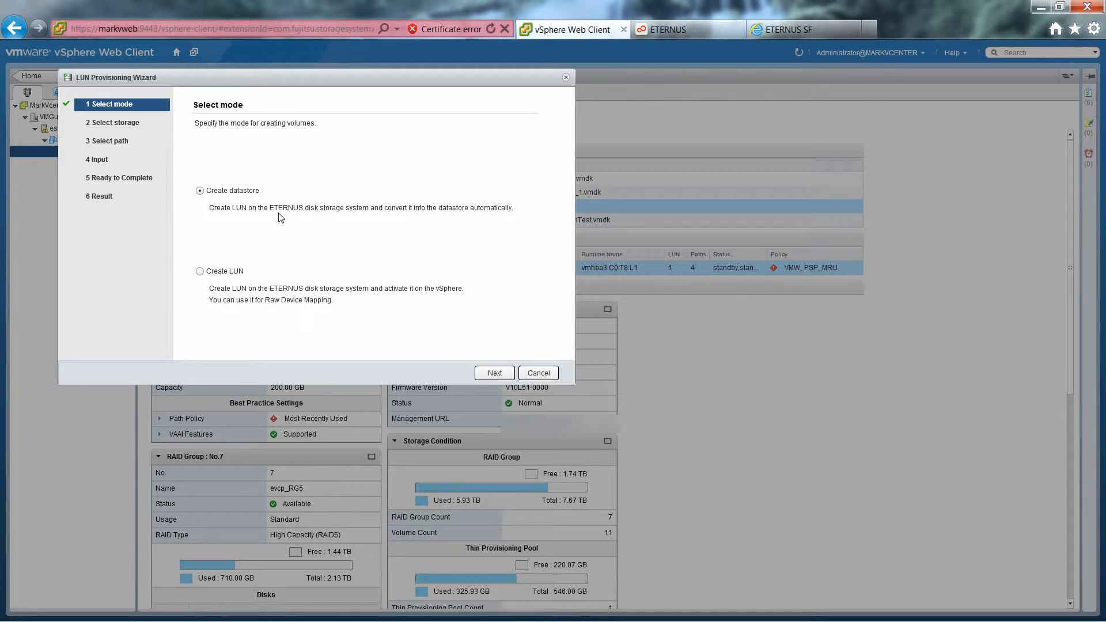
# Step: Keep 'Create datastore' as the mode and advance to Select storage
pyautogui.click(494, 372)
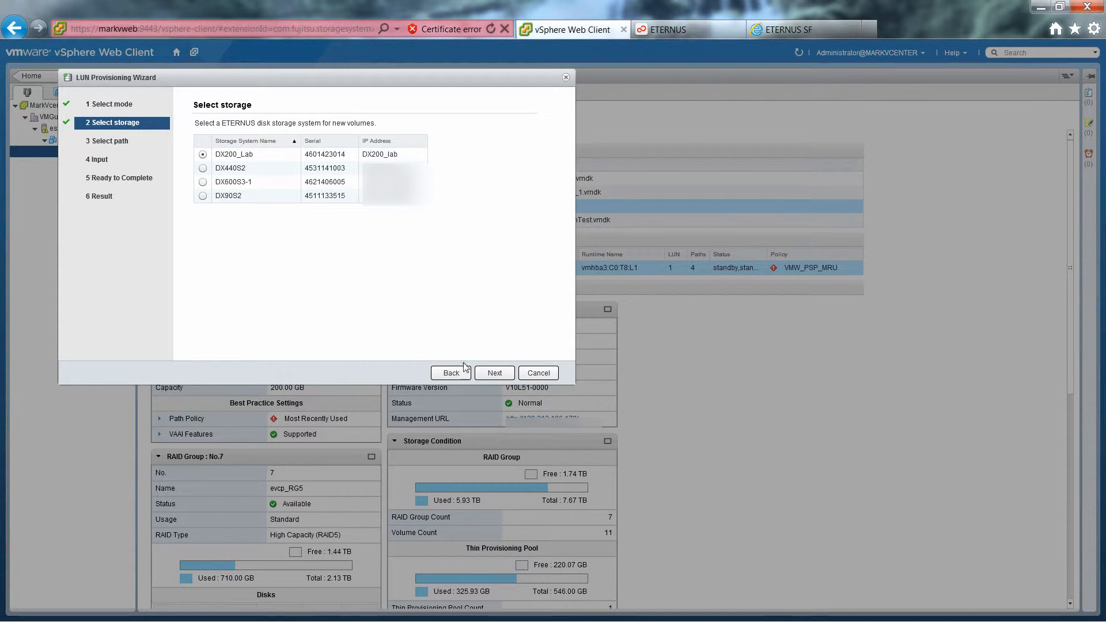
# Step: Keep DX200_Lab as the storage system and select route 1 for the new volume
pyautogui.click(494, 374)
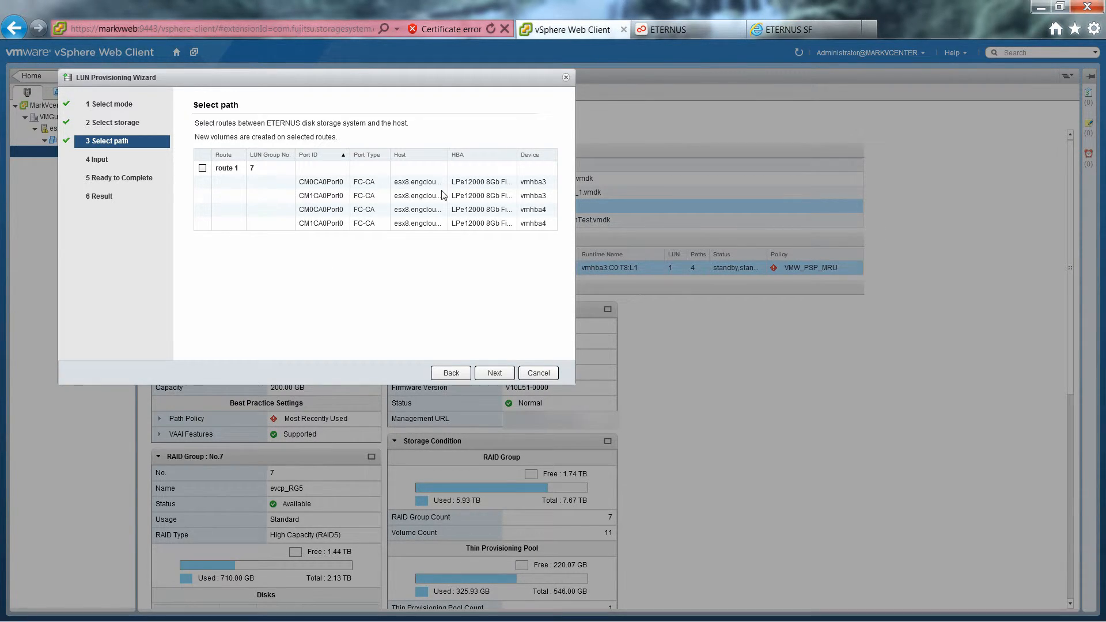
pyautogui.click(202, 168)
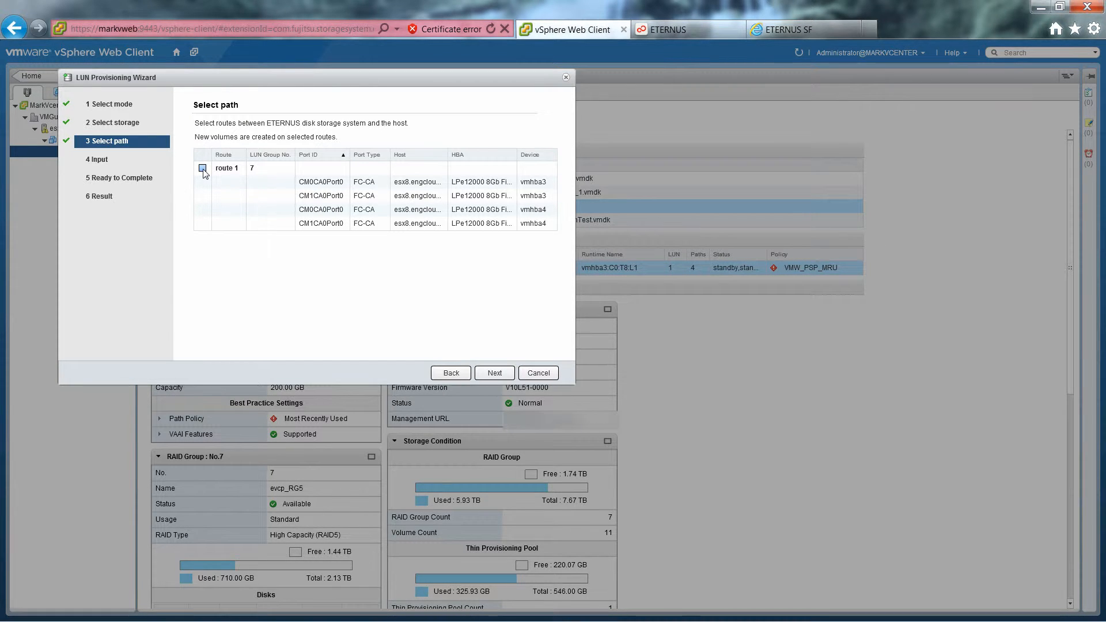
pyautogui.click(487, 373)
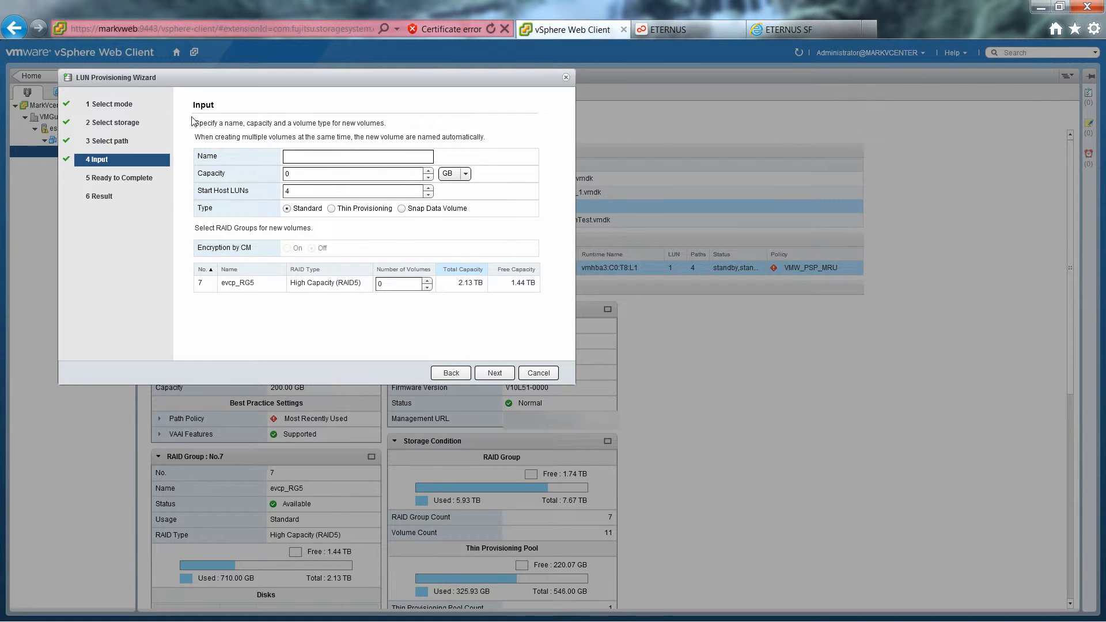
# Step: Enter volume name esxdemo1, capacity 12 GB and 1 volume, then proceed to Ready to Complete
pyautogui.click(297, 157)
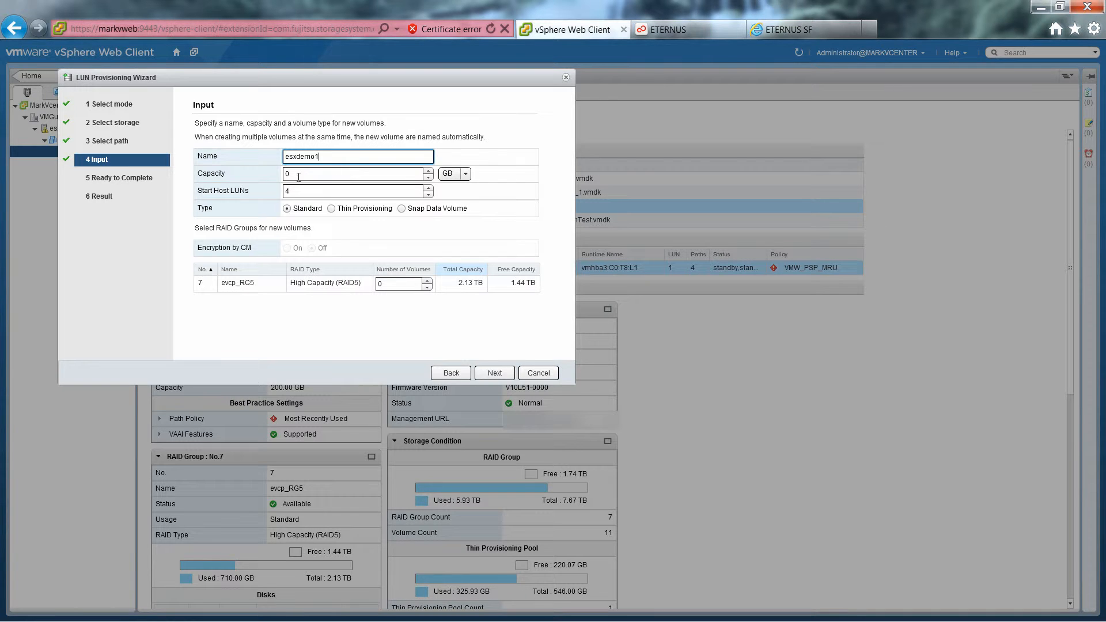
pyautogui.press('Tab')
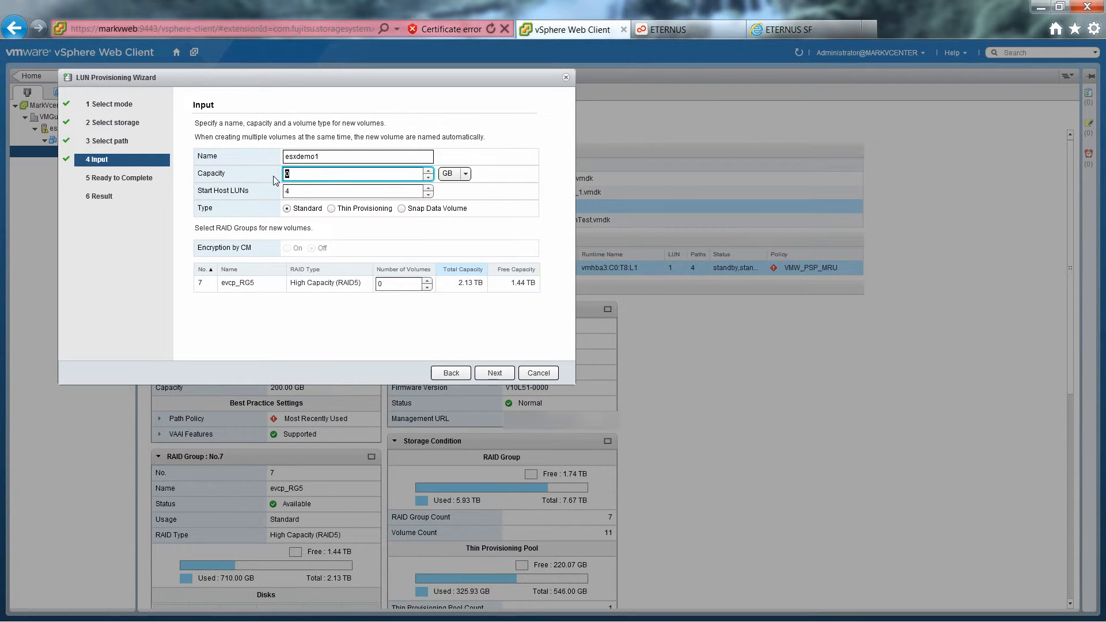
pyautogui.write('12')
pyautogui.click(465, 174)
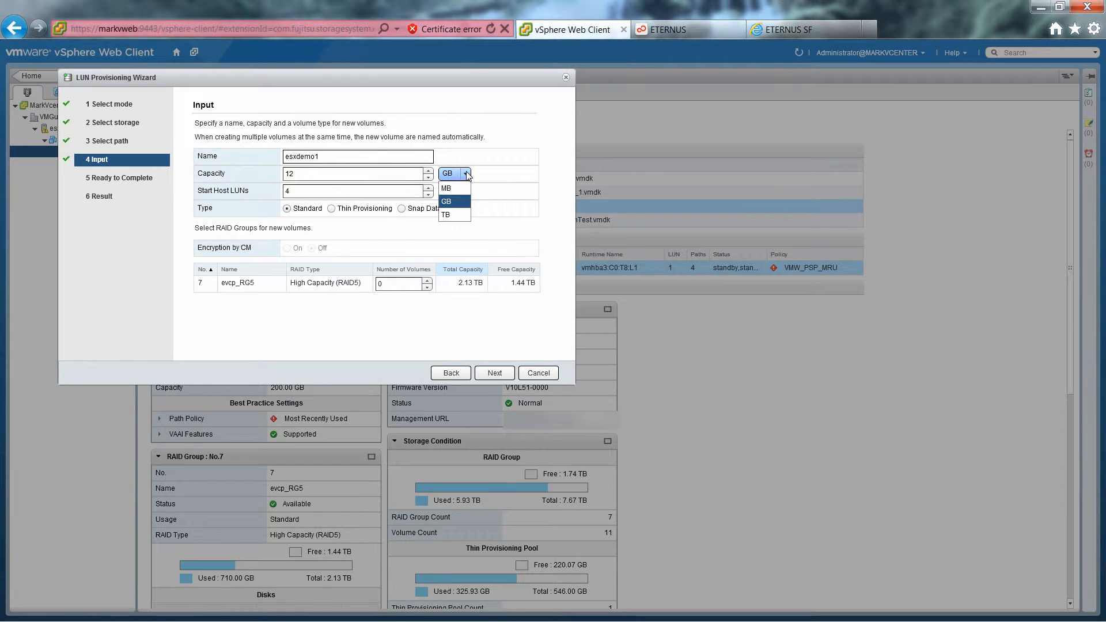
pyautogui.click(467, 175)
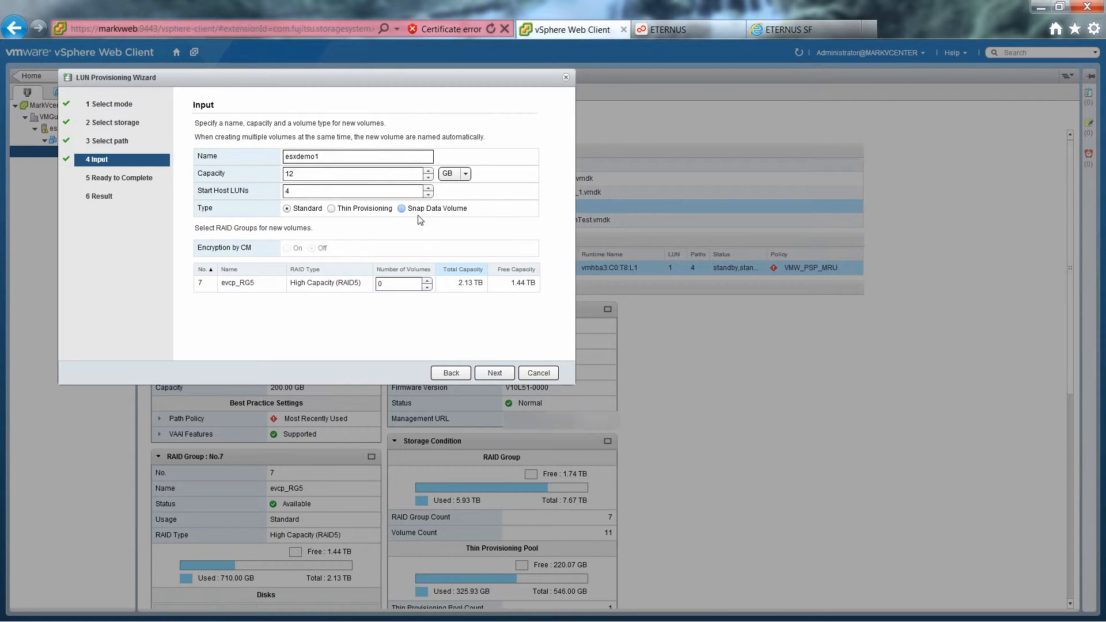
pyautogui.click(381, 283)
pyautogui.write('1')
pyautogui.click(495, 373)
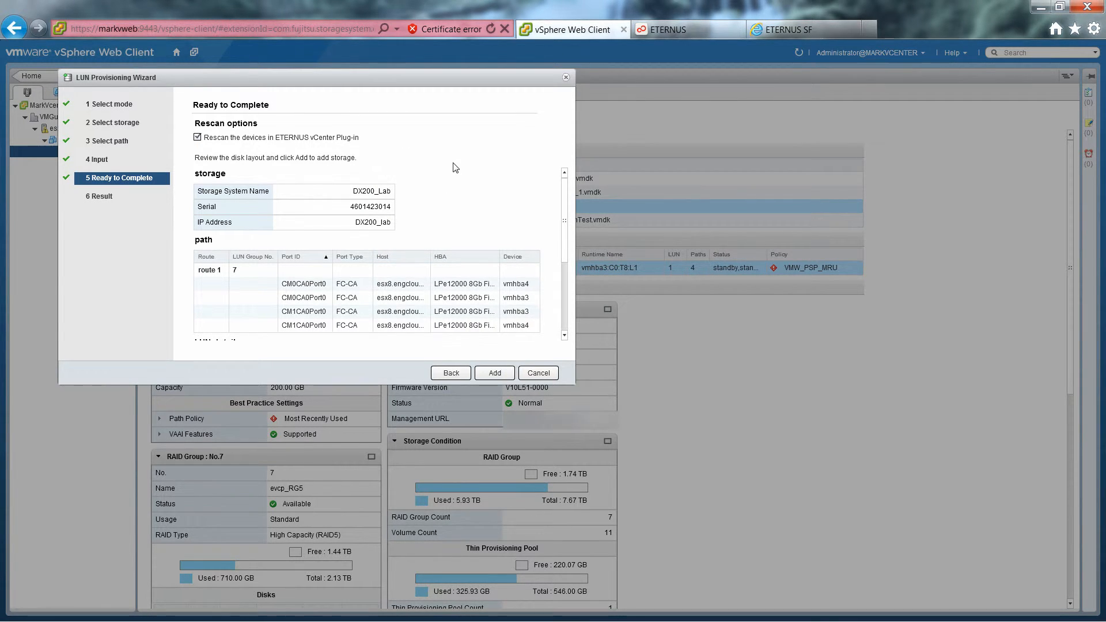
# Step: Add the 12.00 GB esxdemo1 LUN with its datastore, then finish once the result confirms success
pyautogui.click(494, 373)
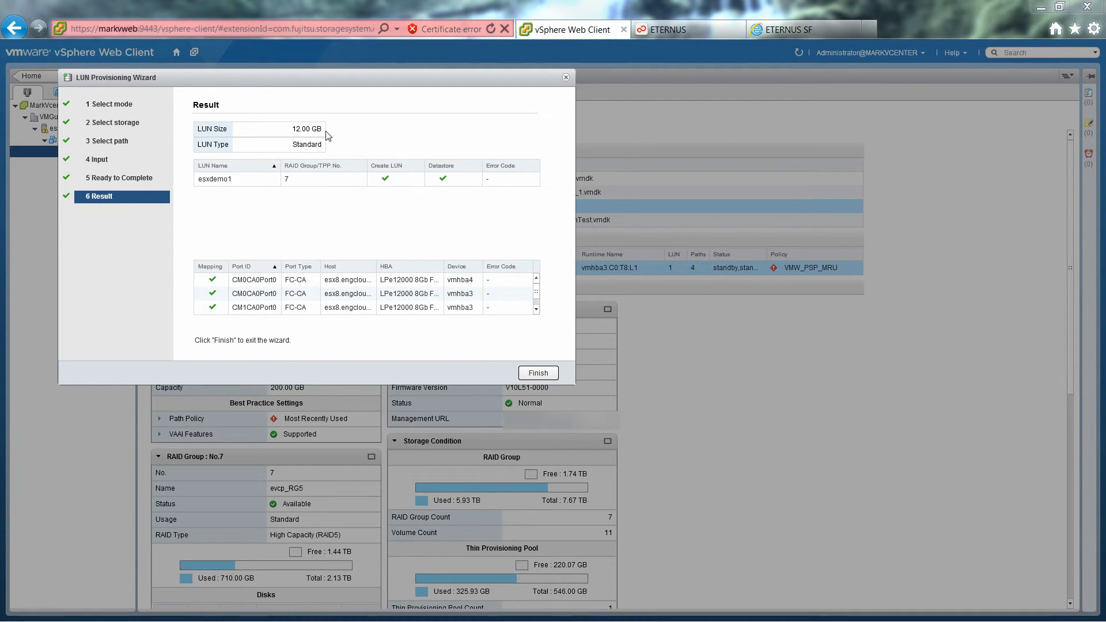
pyautogui.click(535, 373)
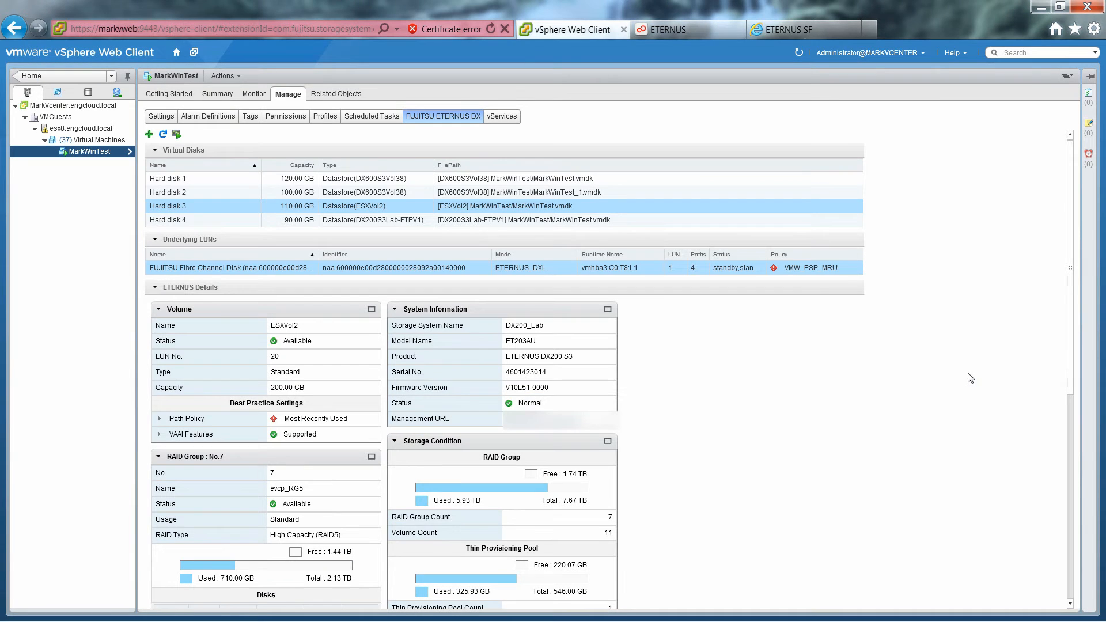
# Step: Check the DX600S3Vol38 datastore's LUNs, then go back to host esx8.engcloud.local
pyautogui.click(91, 94)
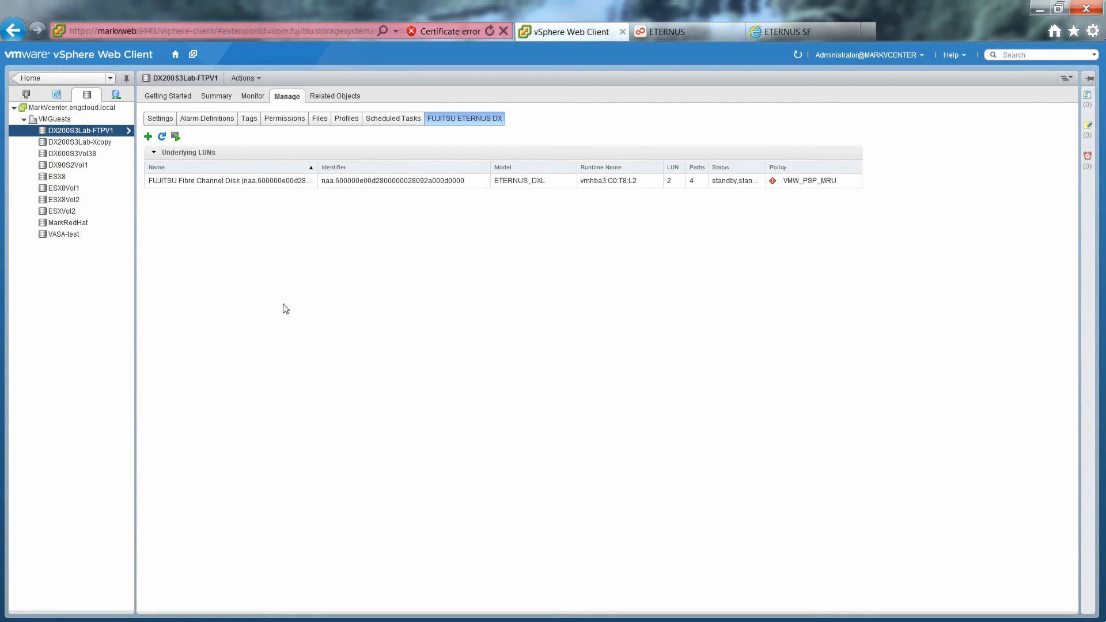
pyautogui.click(78, 154)
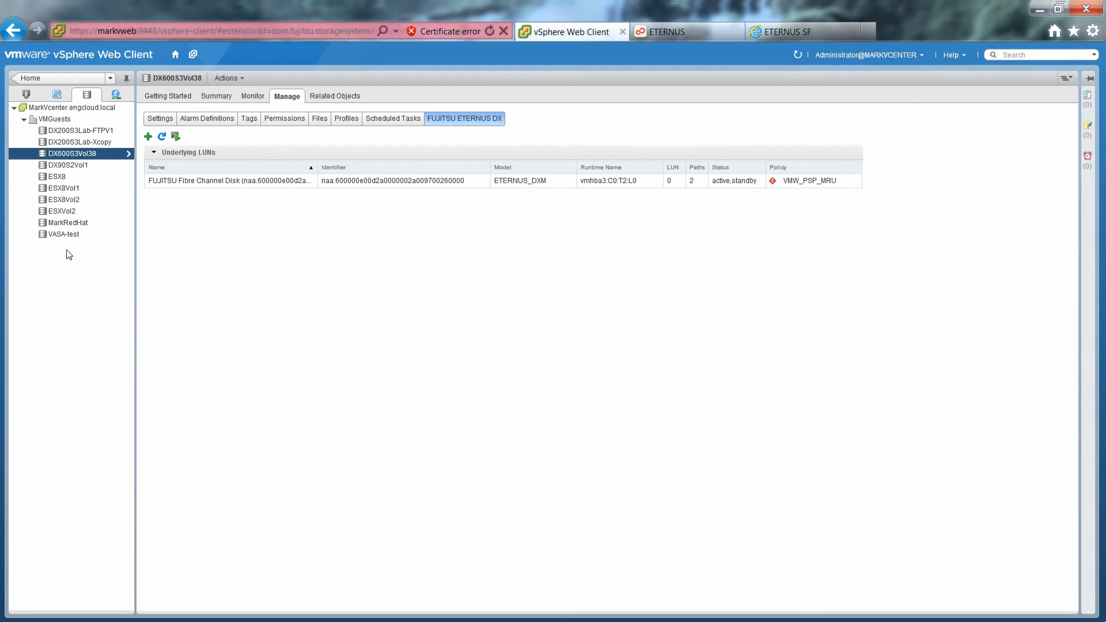
pyautogui.click(26, 93)
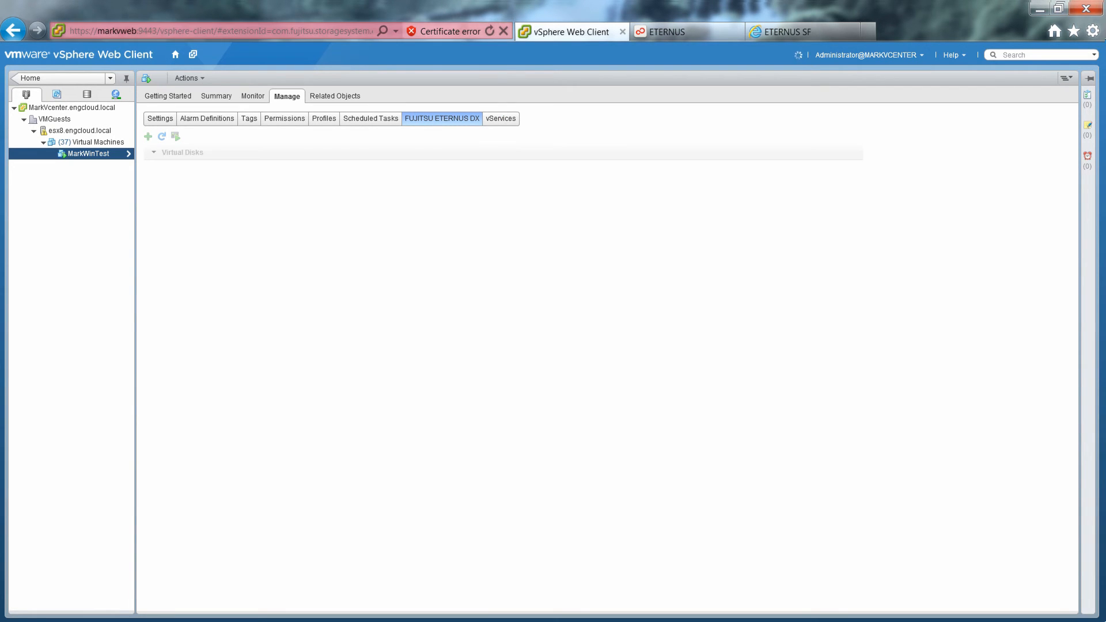
pyautogui.click(81, 131)
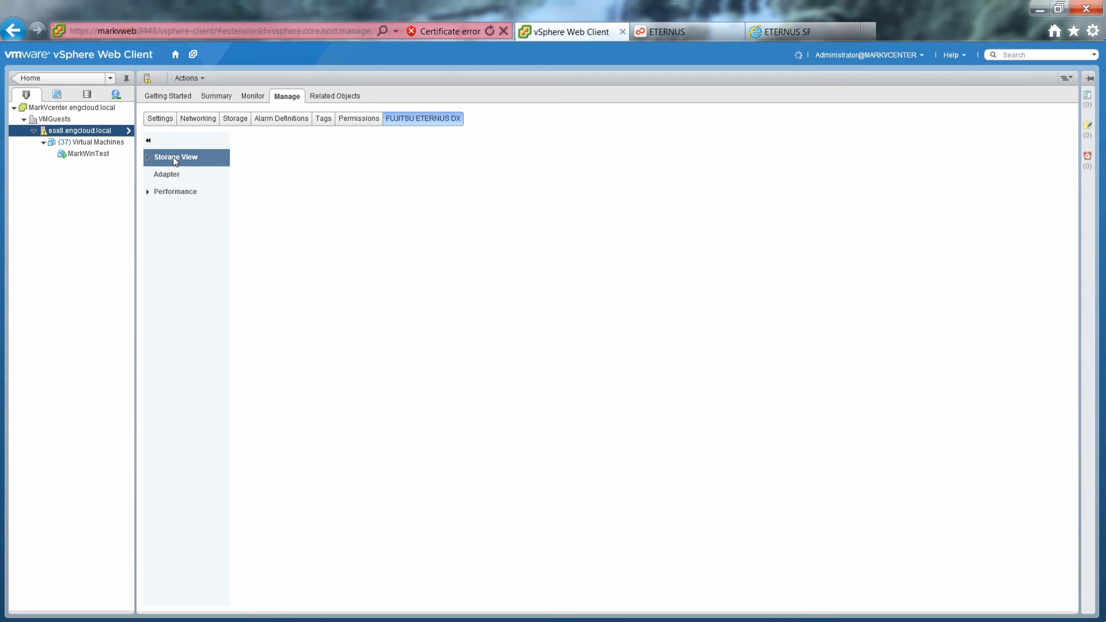
# Step: Select esxdemo1 in the host's ETERNUS datastore list and review its LUN 18, 12.00 GB details
pyautogui.click(175, 160)
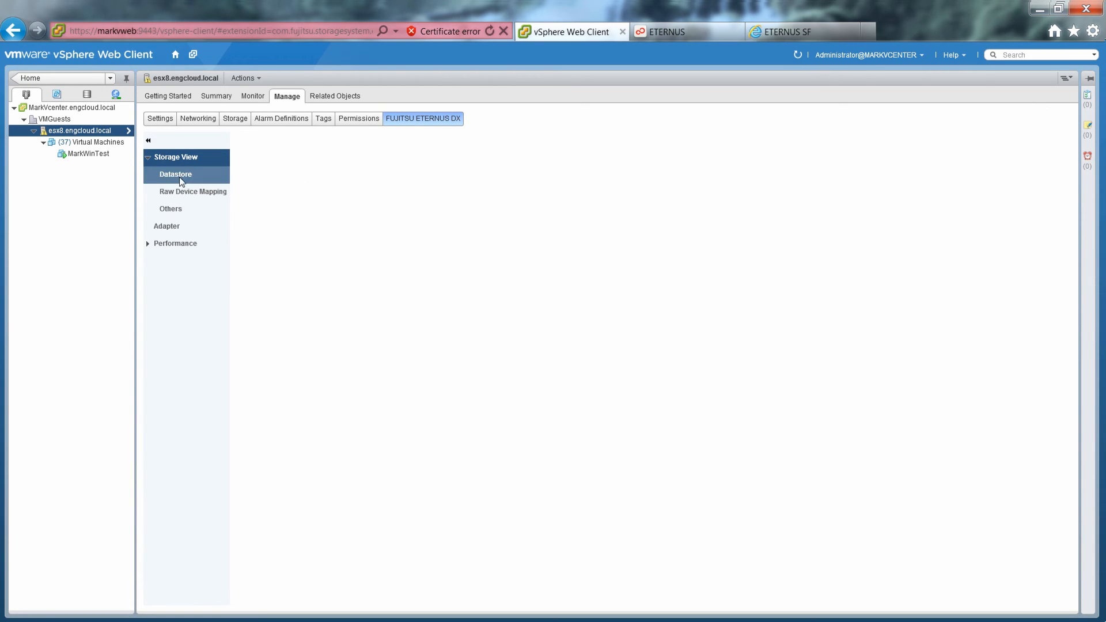
pyautogui.click(180, 175)
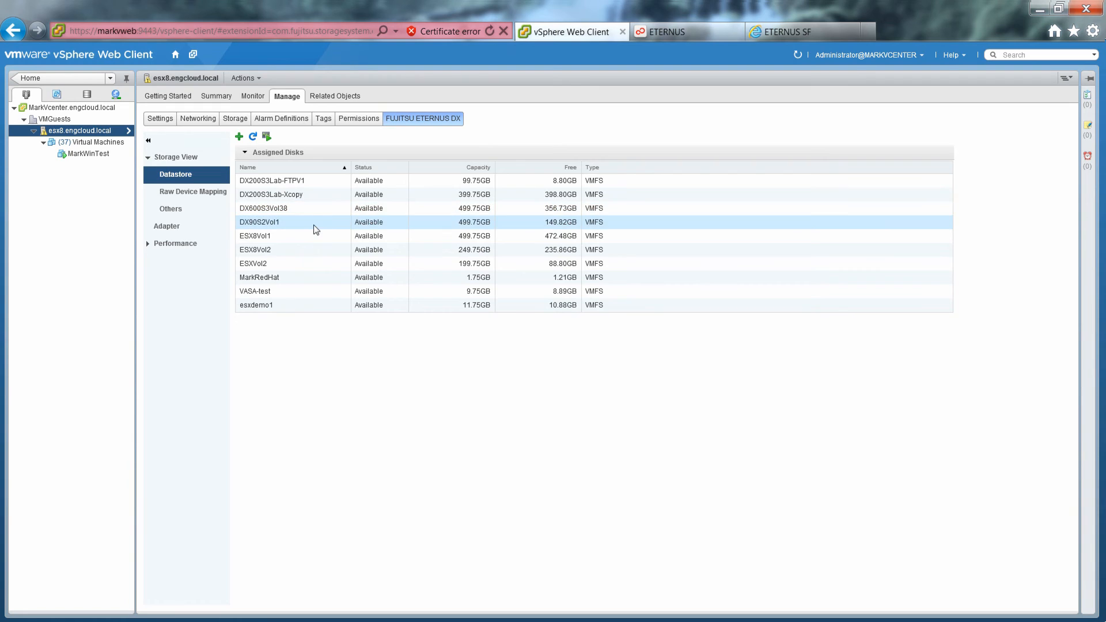
pyautogui.click(261, 306)
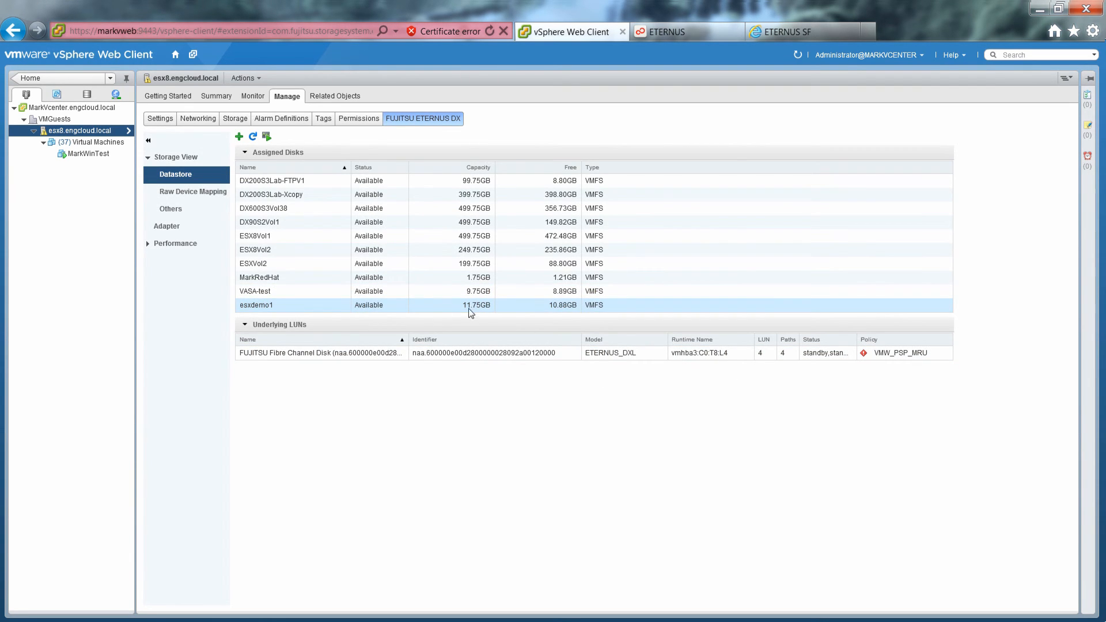
pyautogui.click(499, 354)
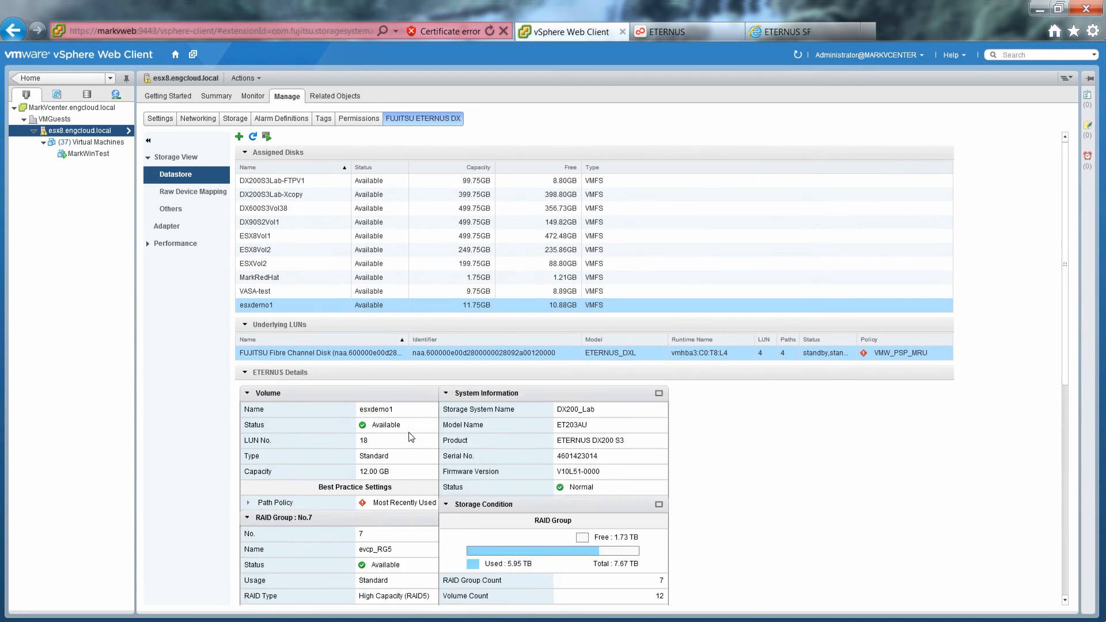
pyautogui.click(1063, 562)
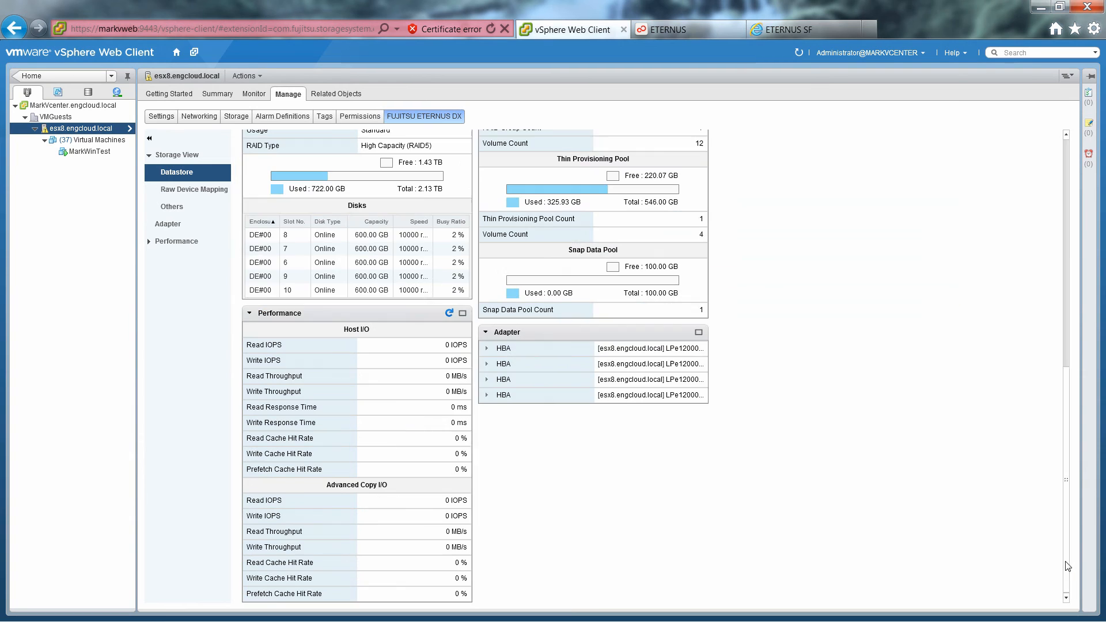
pyautogui.click(1065, 135)
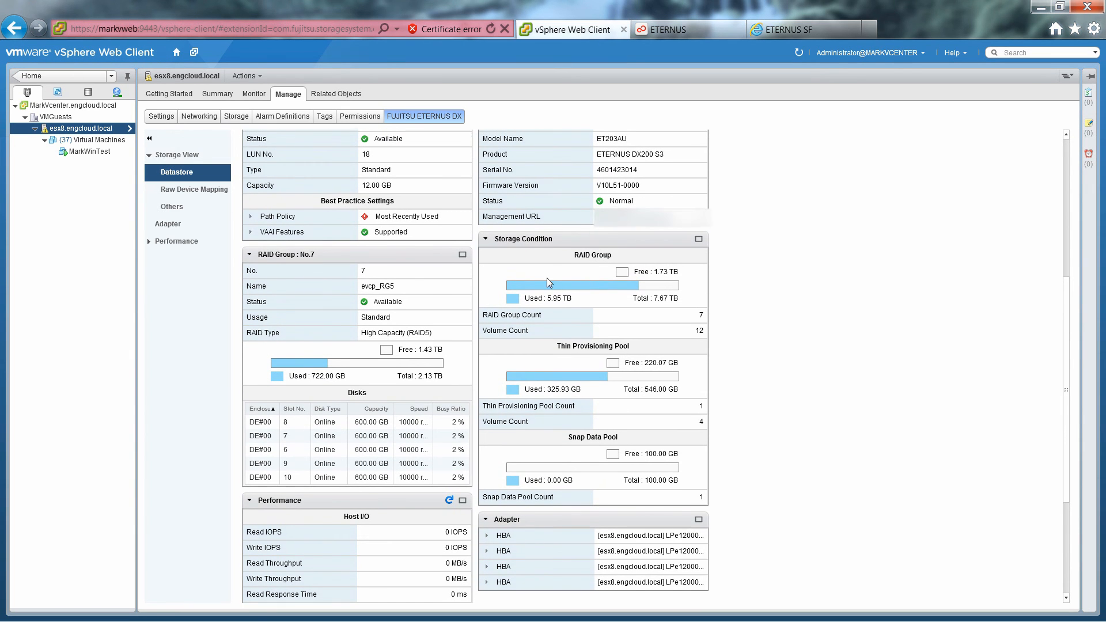
pyautogui.click(1066, 150)
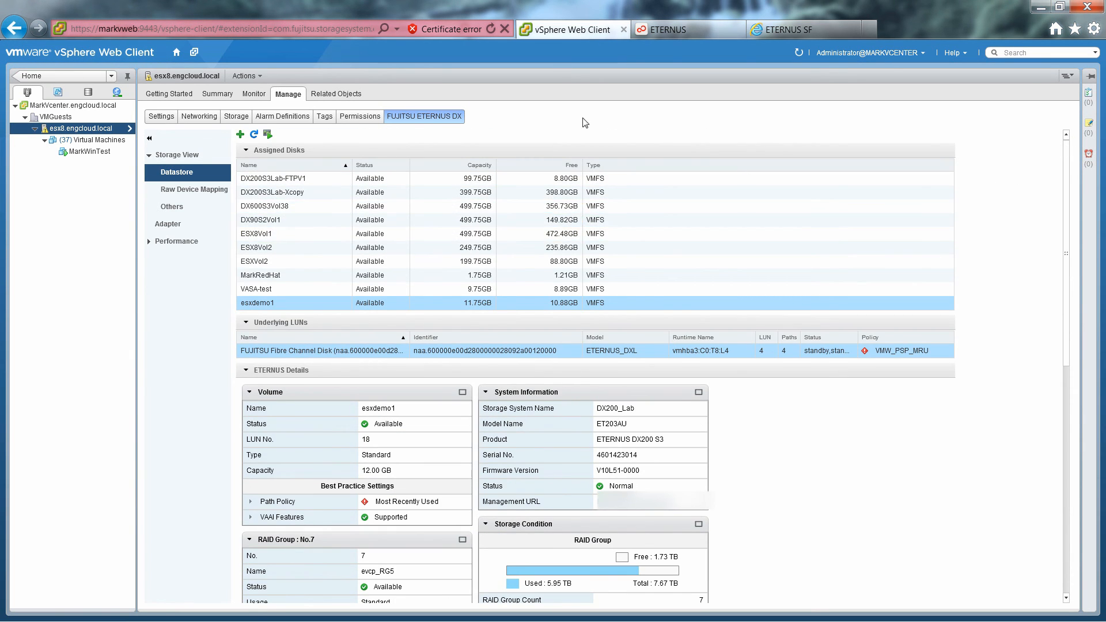